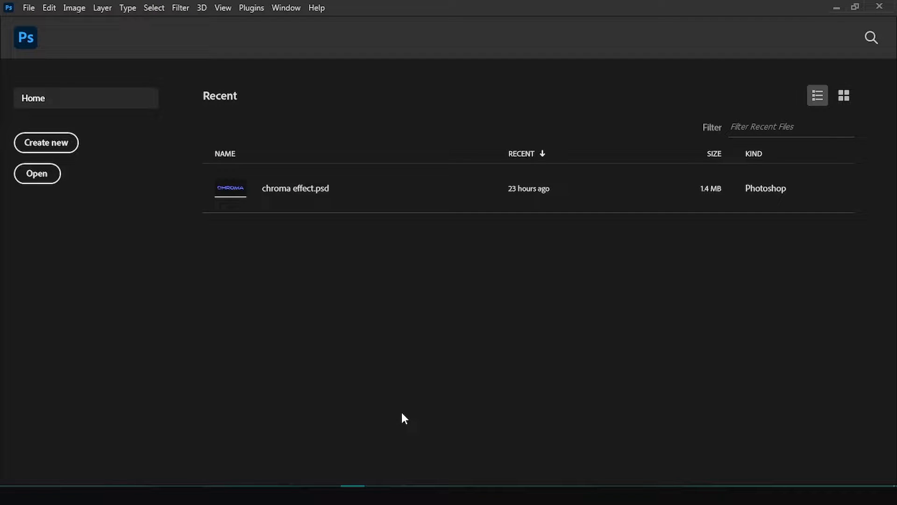
Step: Create a new 1920 x 1080 px RGB document at 72 ppi with a white background
click(68, 151)
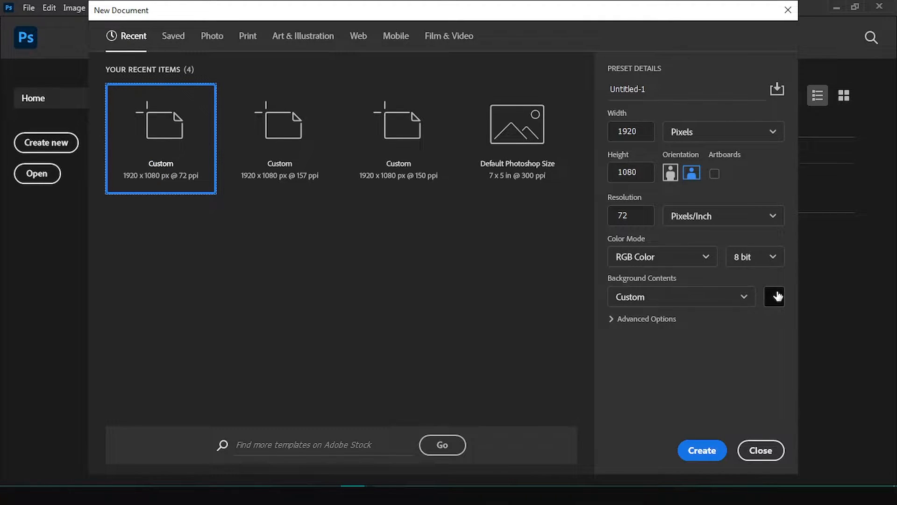
click(703, 450)
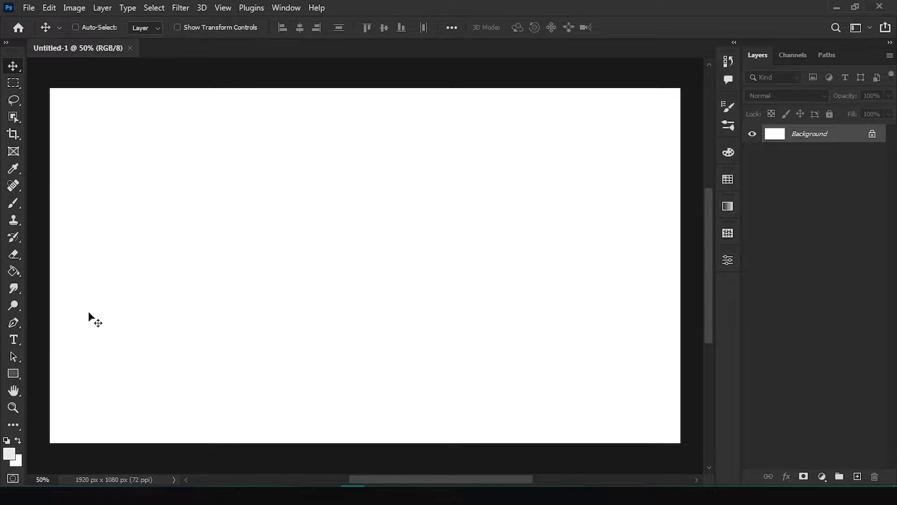
Step: Reset the foreground and background colours to black and white and render Clouds on the Background layer
key(d)
click(180, 7)
mouse_move(240, 267)
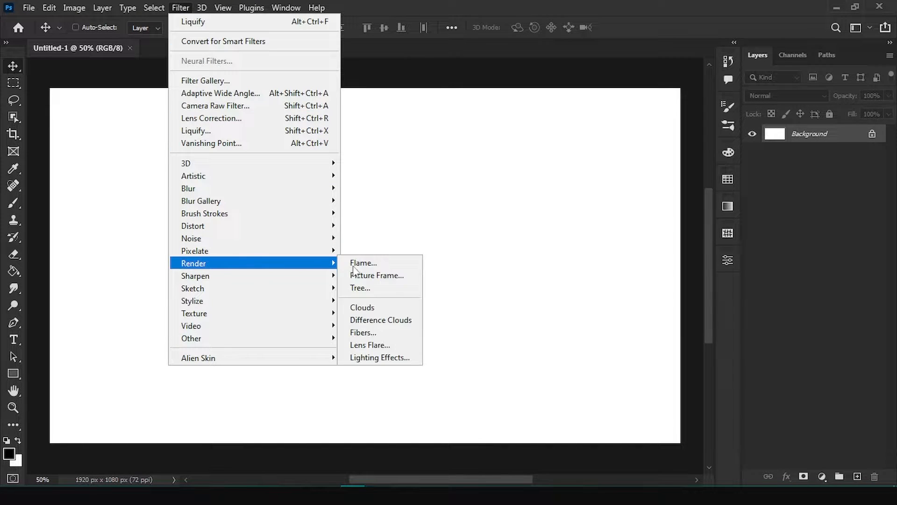
click(373, 303)
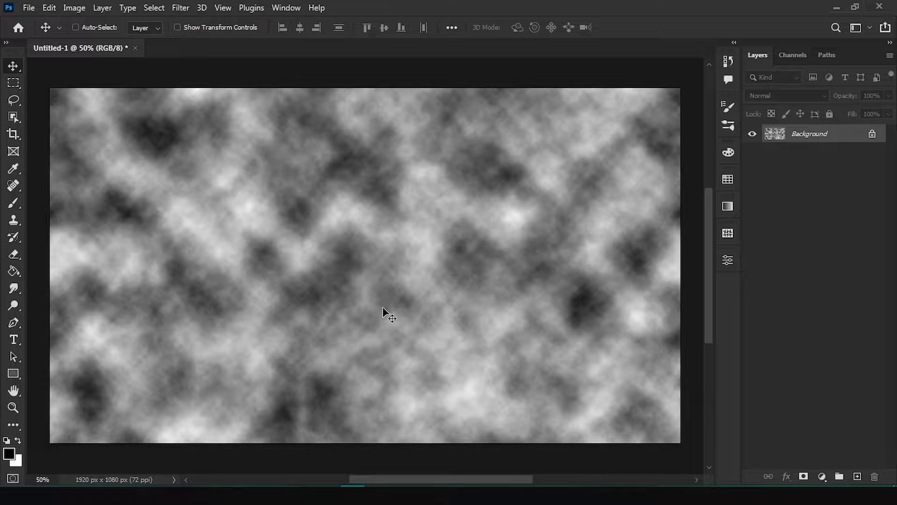
Step: Reapply the Clouds filter to the Background layer repeatedly to generate a different cloud pattern
click(180, 7)
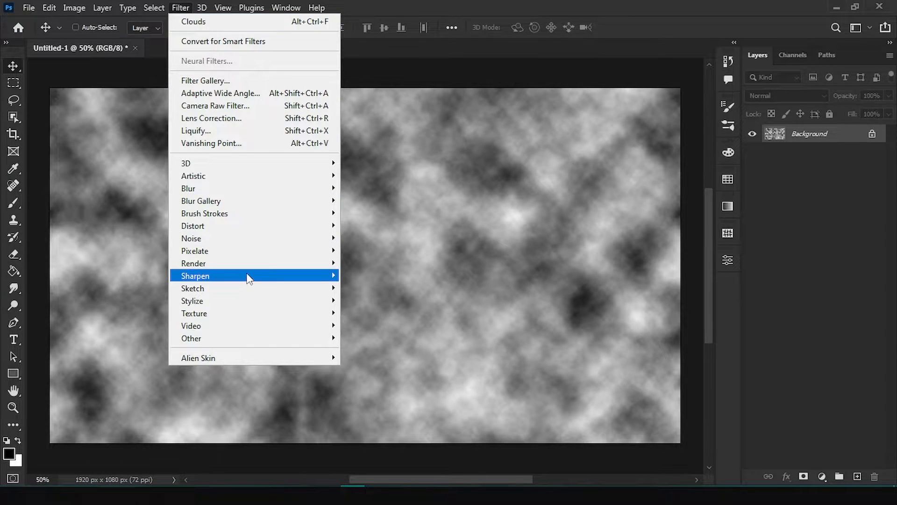
mouse_move(247, 267)
click(411, 307)
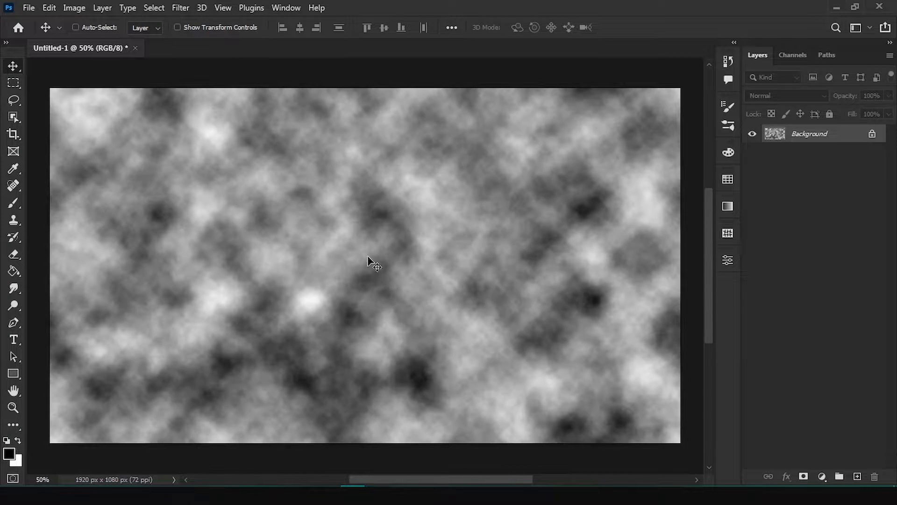
click(192, 14)
click(193, 24)
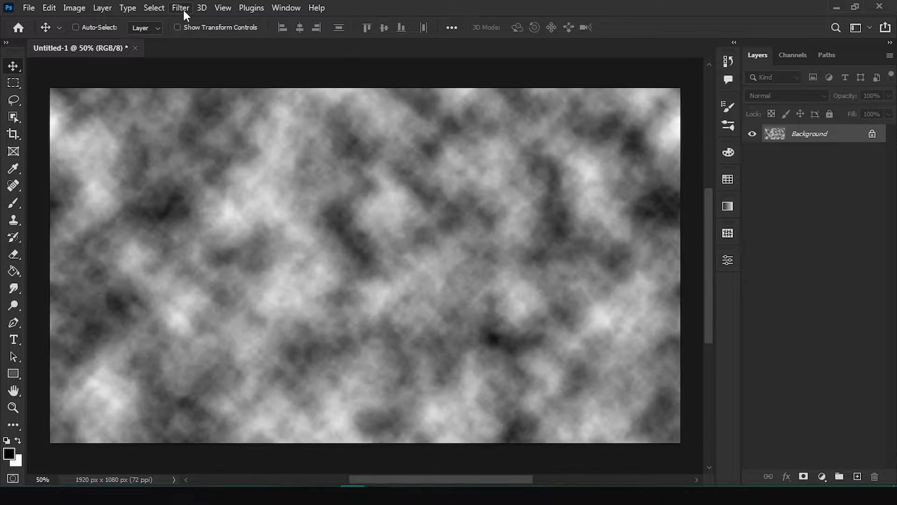
click(183, 10)
click(194, 23)
click(184, 9)
click(194, 22)
click(184, 8)
click(192, 21)
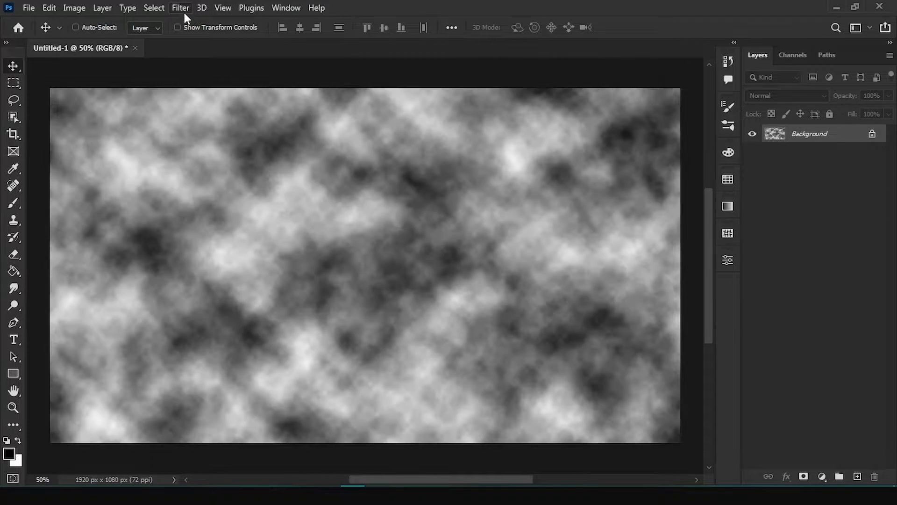
click(184, 8)
click(192, 22)
click(184, 8)
click(192, 21)
click(184, 8)
click(188, 23)
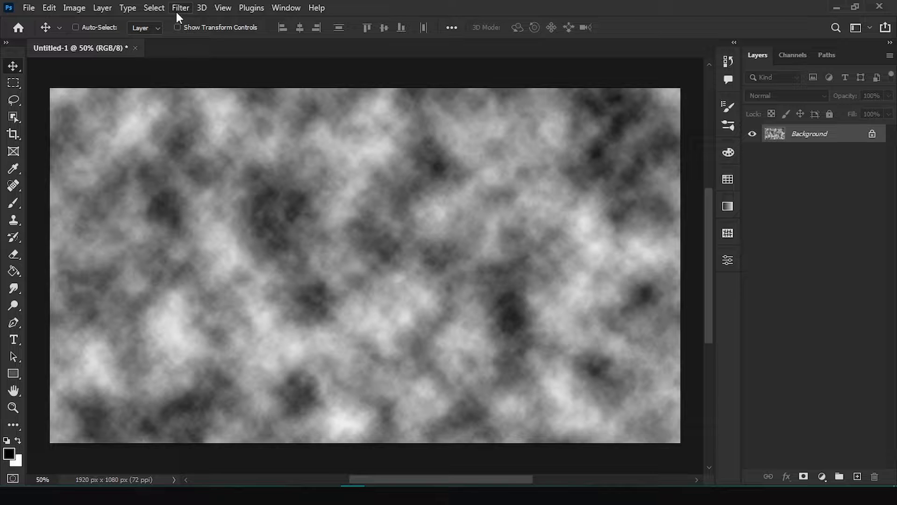
Step: Liquify the clouds into swirling marble-like streaks across the whole canvas with a size 350 Forward Warp brush at pressure 100
click(176, 13)
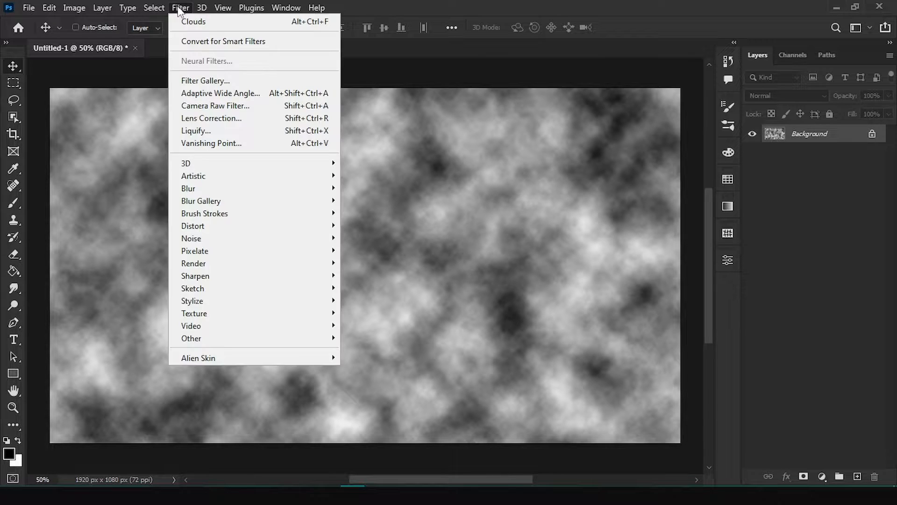
click(213, 132)
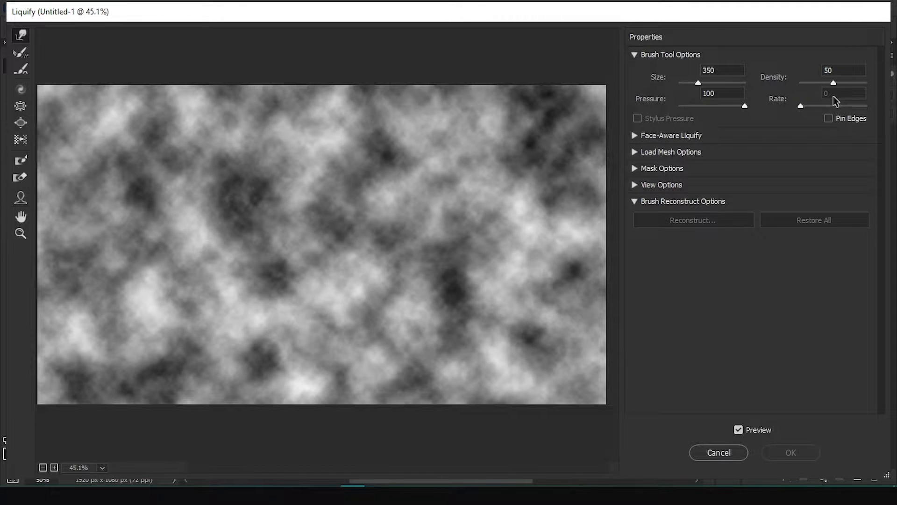
mouse_move(411, 184)
mouse_down()
mouse_move(330, 156)
mouse_move(220, 248)
mouse_move(427, 152)
mouse_move(100, 236)
mouse_move(327, 284)
mouse_move(458, 194)
mouse_move(311, 245)
mouse_move(140, 150)
mouse_move(322, 238)
mouse_move(499, 190)
mouse_move(477, 280)
mouse_move(209, 220)
mouse_move(68, 201)
mouse_move(252, 278)
mouse_up()
drag(491, 187, 574, 114)
mouse_move(545, 181)
mouse_down()
mouse_move(442, 114)
mouse_move(271, 161)
mouse_move(148, 134)
mouse_move(147, 101)
mouse_move(308, 139)
mouse_move(396, 123)
mouse_move(392, 92)
mouse_move(180, 73)
mouse_move(260, 123)
mouse_move(233, 123)
mouse_move(155, 90)
mouse_move(94, 87)
mouse_move(137, 174)
mouse_move(130, 199)
mouse_move(69, 236)
mouse_move(44, 225)
mouse_move(53, 199)
mouse_move(111, 188)
mouse_move(64, 102)
mouse_move(214, 359)
mouse_move(464, 293)
mouse_move(271, 288)
mouse_move(61, 357)
mouse_move(437, 306)
mouse_move(482, 357)
mouse_move(331, 309)
mouse_move(417, 357)
mouse_move(570, 289)
mouse_move(542, 373)
mouse_move(273, 402)
mouse_move(247, 433)
mouse_move(579, 357)
mouse_move(520, 410)
mouse_move(449, 372)
mouse_move(488, 454)
mouse_move(490, 436)
mouse_move(496, 450)
mouse_move(483, 439)
mouse_move(509, 428)
mouse_move(492, 429)
mouse_move(509, 150)
mouse_move(555, 91)
mouse_move(486, 117)
mouse_move(543, 237)
mouse_move(497, 260)
mouse_move(575, 223)
mouse_move(473, 271)
mouse_move(619, 232)
mouse_up()
mouse_move(372, 298)
mouse_down()
mouse_move(49, 371)
mouse_move(256, 335)
mouse_move(293, 286)
mouse_up()
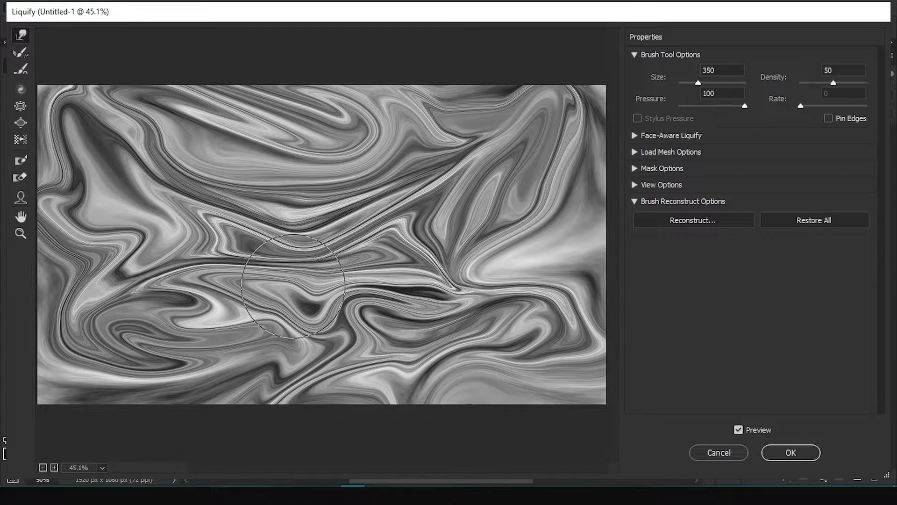
key(Return)
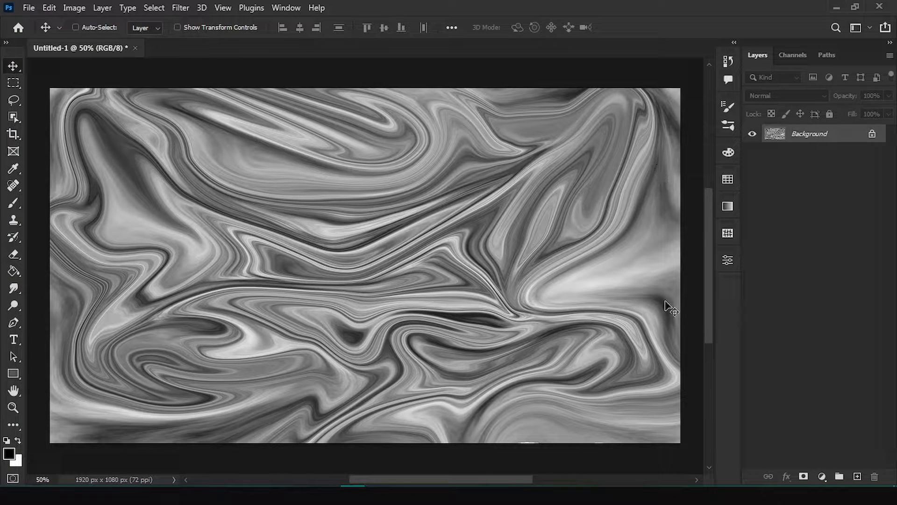
Step: Add a Gradient Map adjustment layer above the Background and open its gradient for editing
click(821, 476)
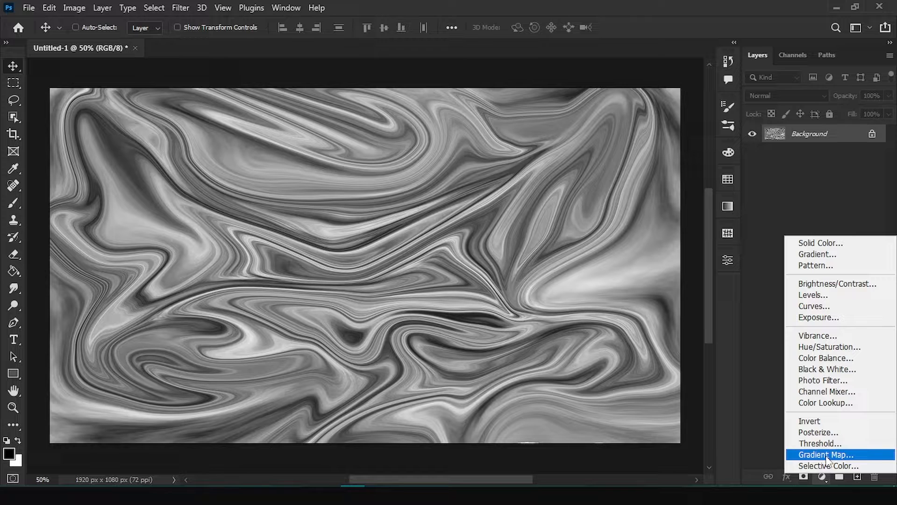
click(826, 456)
click(605, 293)
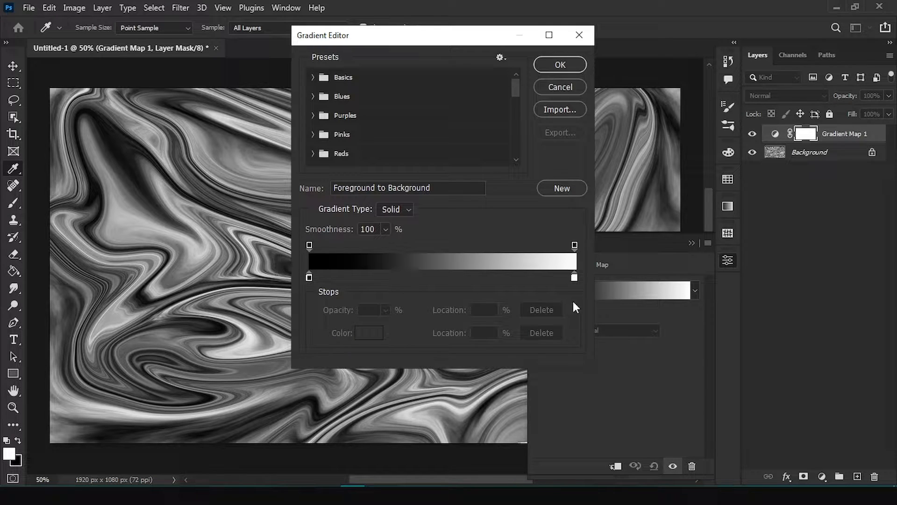
Step: Set the gradient's black colour stop at 0% to hex 050419
click(309, 278)
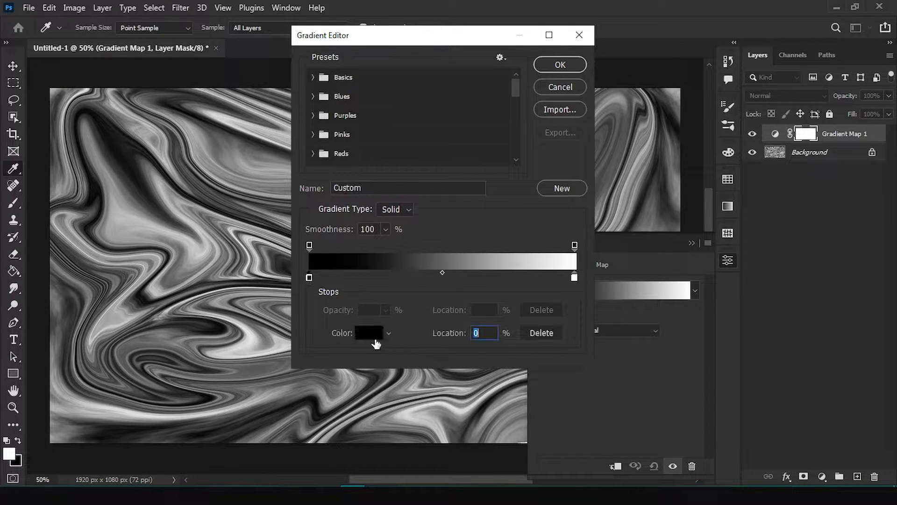
click(370, 332)
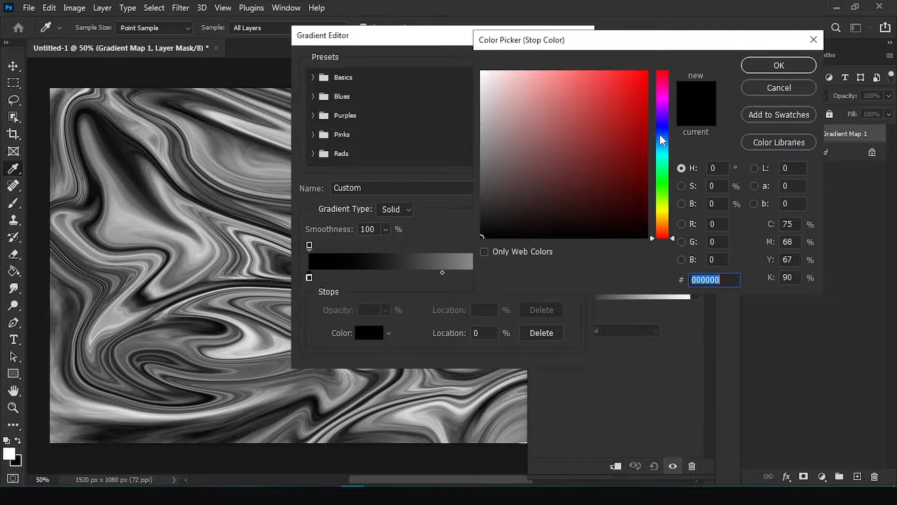
click(662, 126)
click(626, 217)
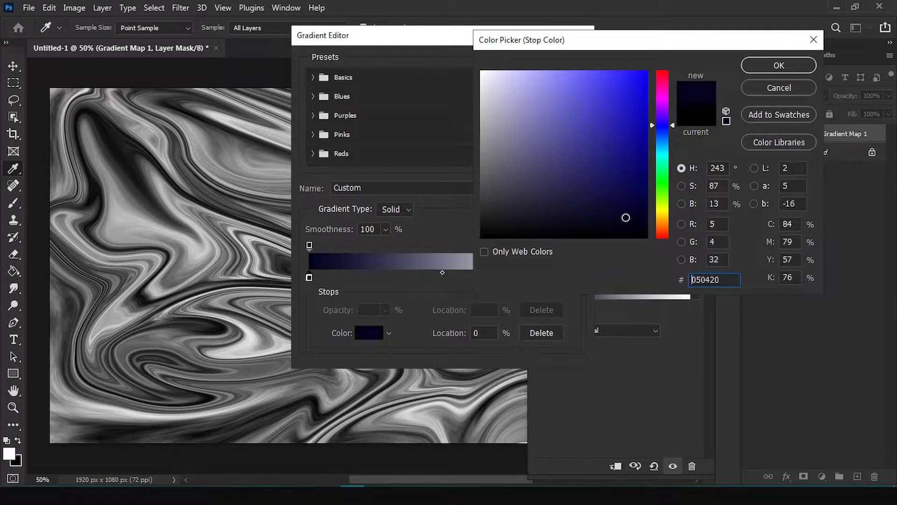
double_click(715, 280)
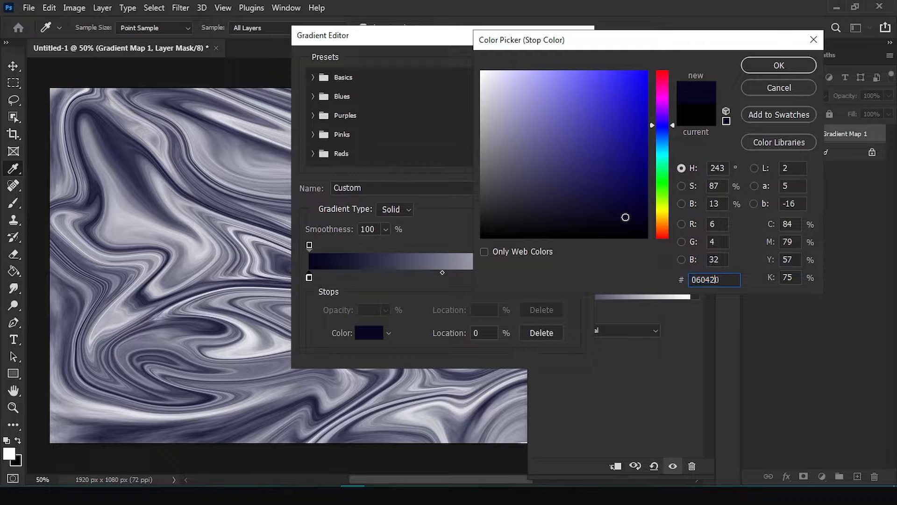
text(050411)
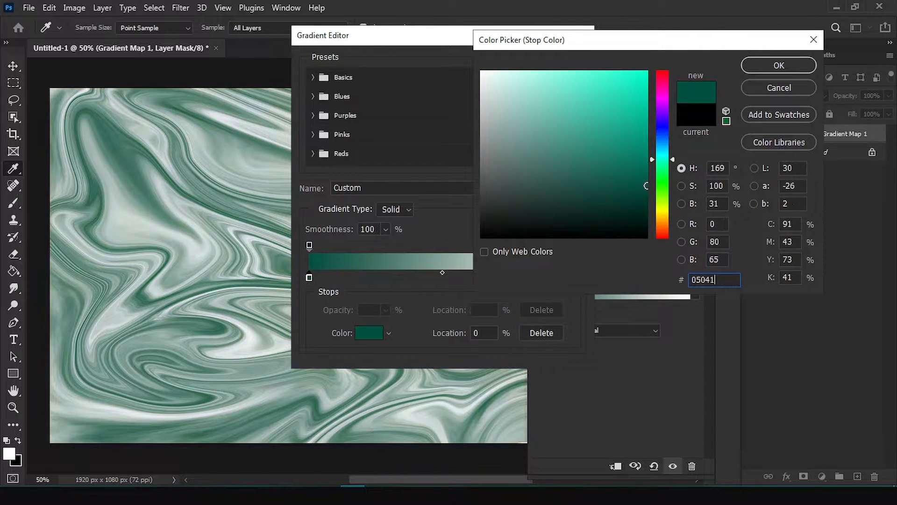
key(BackSpace)
text(9)
key(Return)
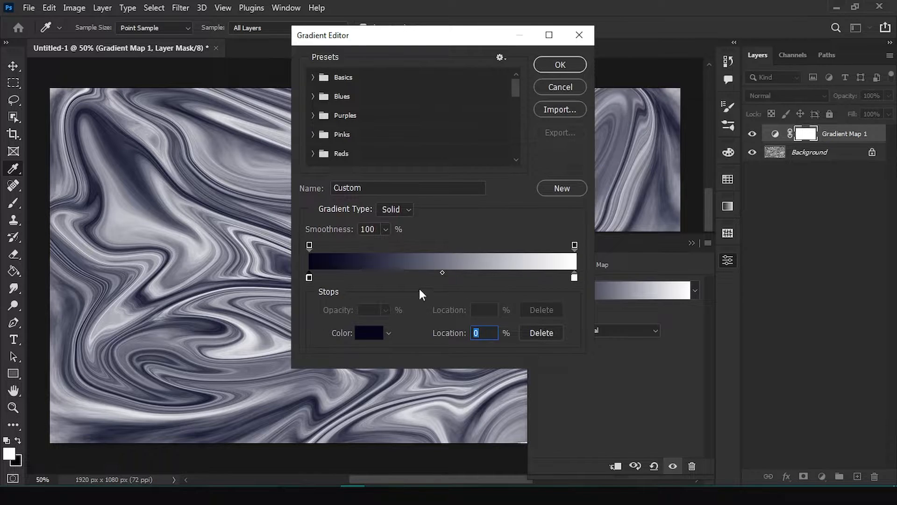
Step: Add a colour stop at 34% of the gradient and set its colour to hex 043c37
click(384, 277)
drag(386, 278, 398, 278)
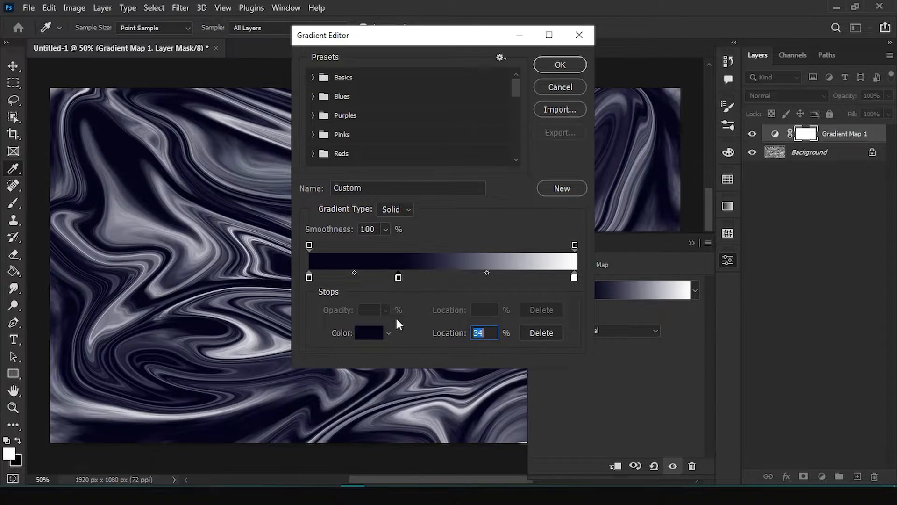
click(369, 332)
text(0)
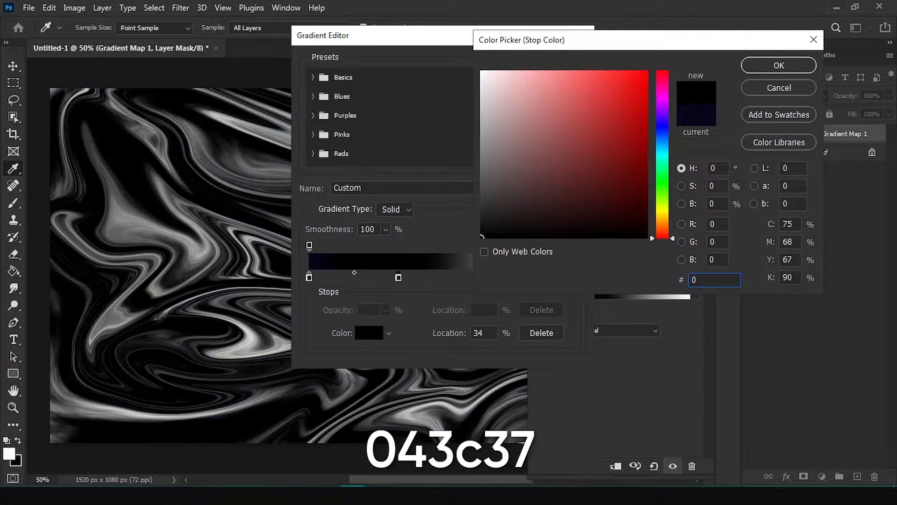
text(43c37)
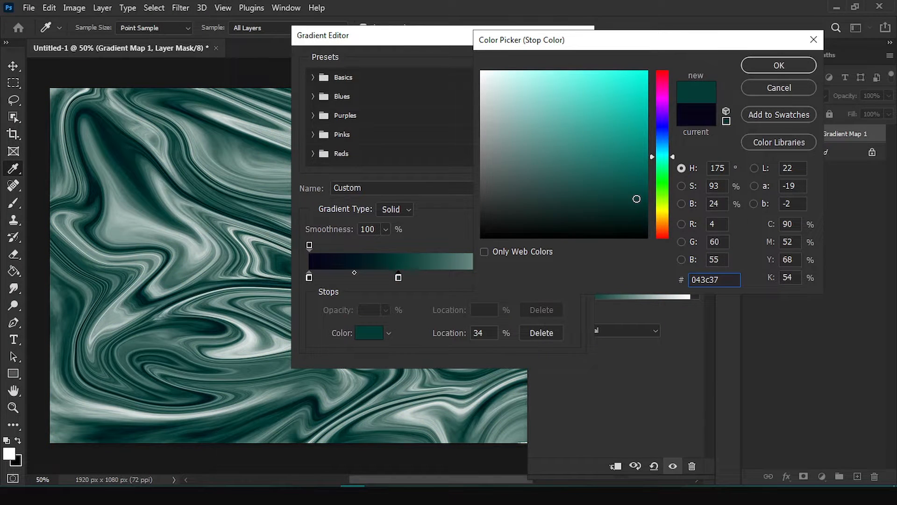
key(Return)
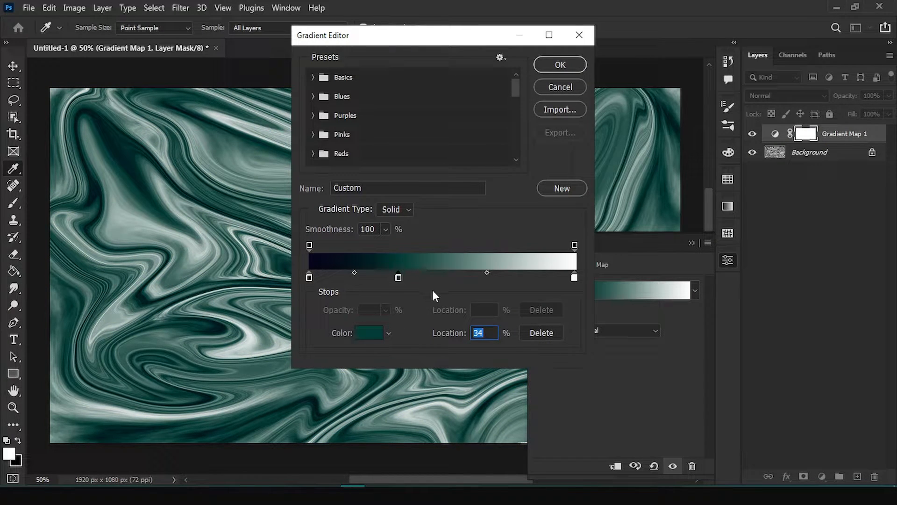
Step: Add a colour stop at 62% of the gradient and set its colour to hex f5be77
mouse_move(464, 278)
mouse_down()
mouse_move(483, 283)
mouse_move(474, 283)
mouse_up()
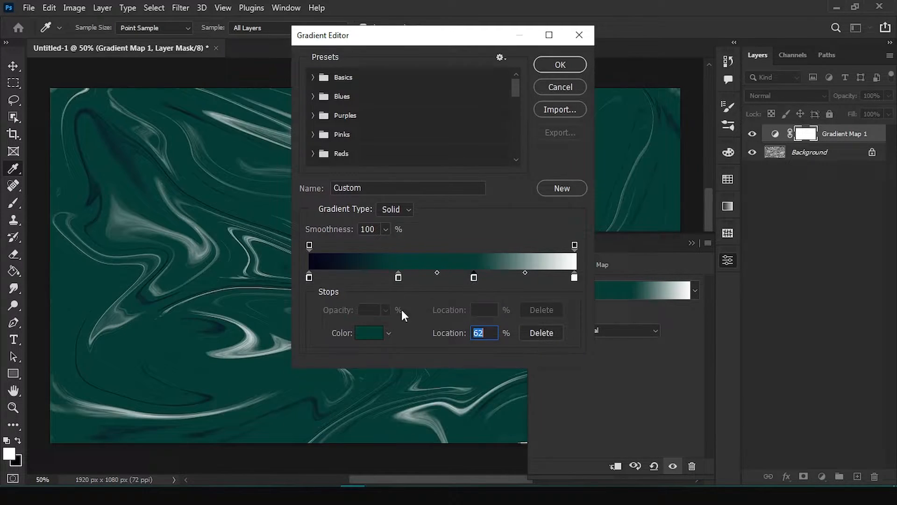
click(367, 334)
text(f5)
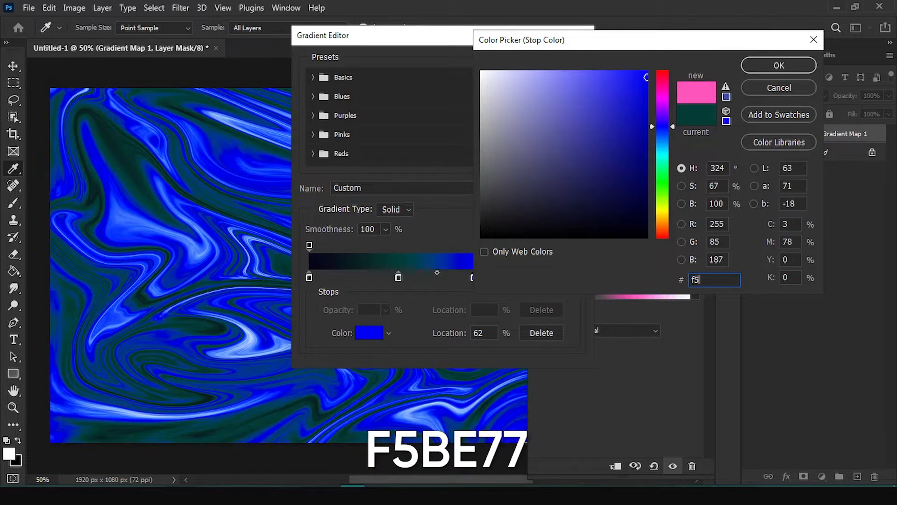
text(be77)
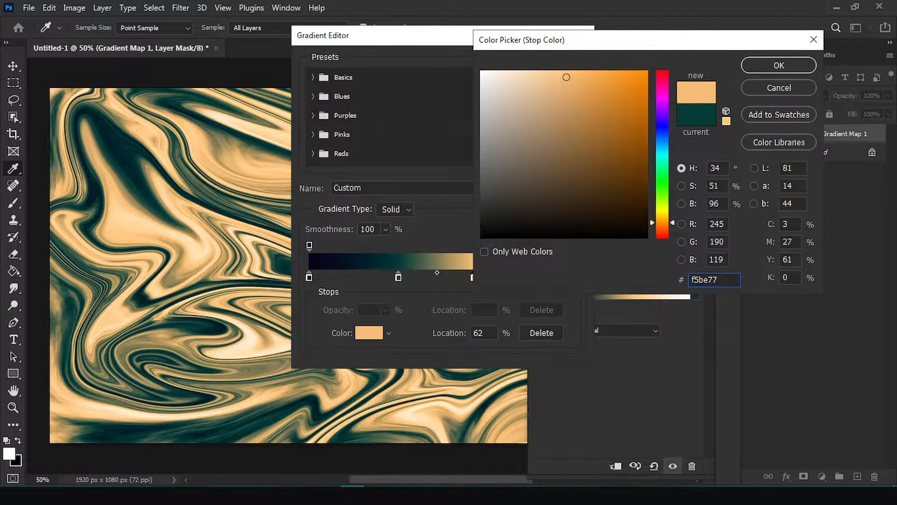
key(Return)
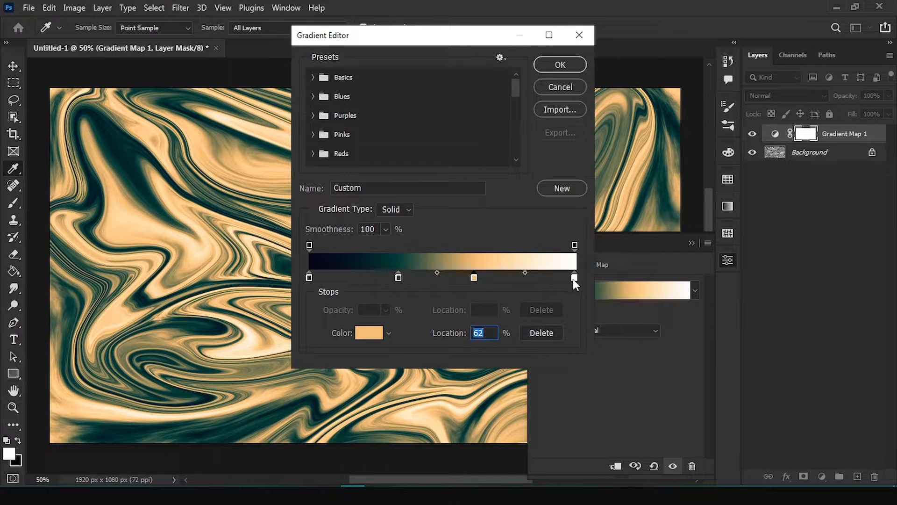
Step: Move the gradient's white end stop to 86%, set its colour to hex 12483e, and apply the gradient
drag(575, 277, 538, 276)
click(369, 333)
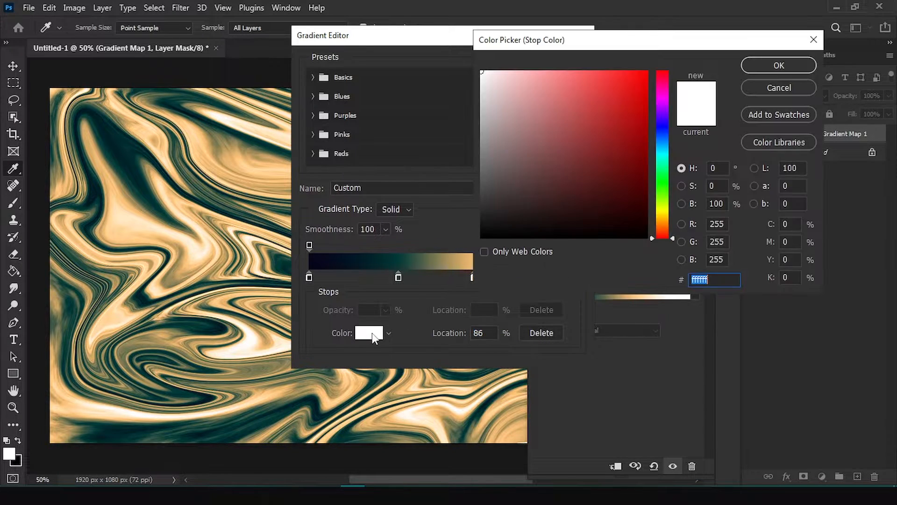
text(12483e)
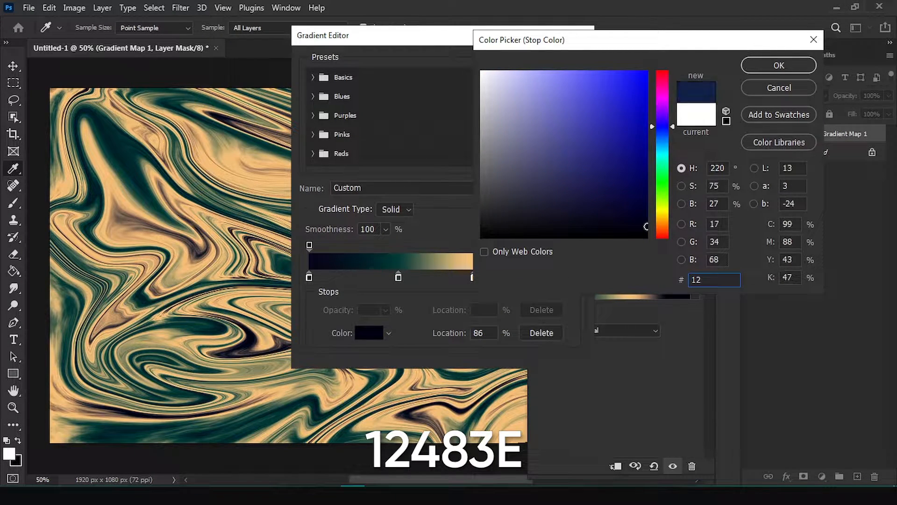
key(Return)
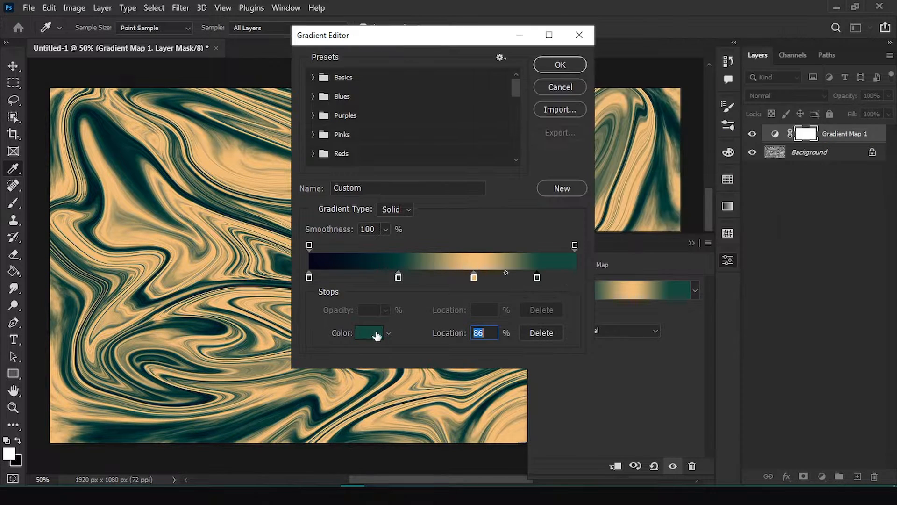
click(565, 70)
key(z)
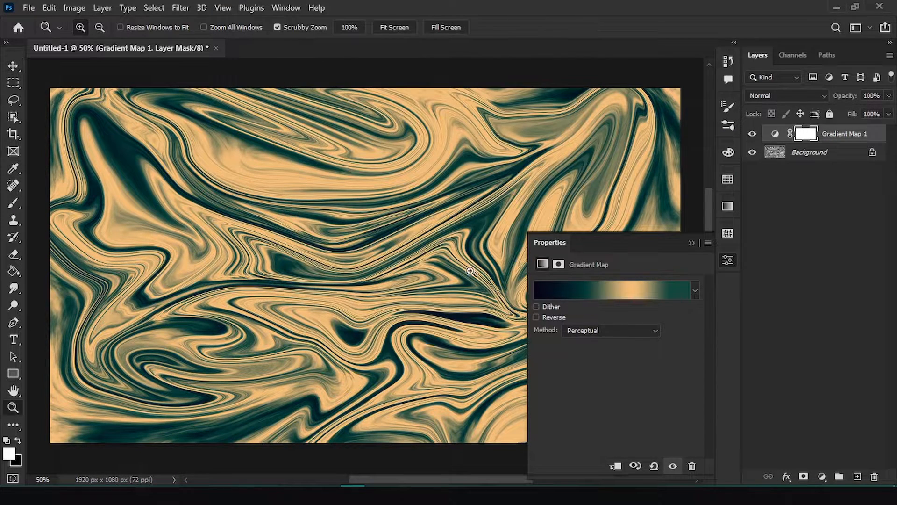
click(691, 242)
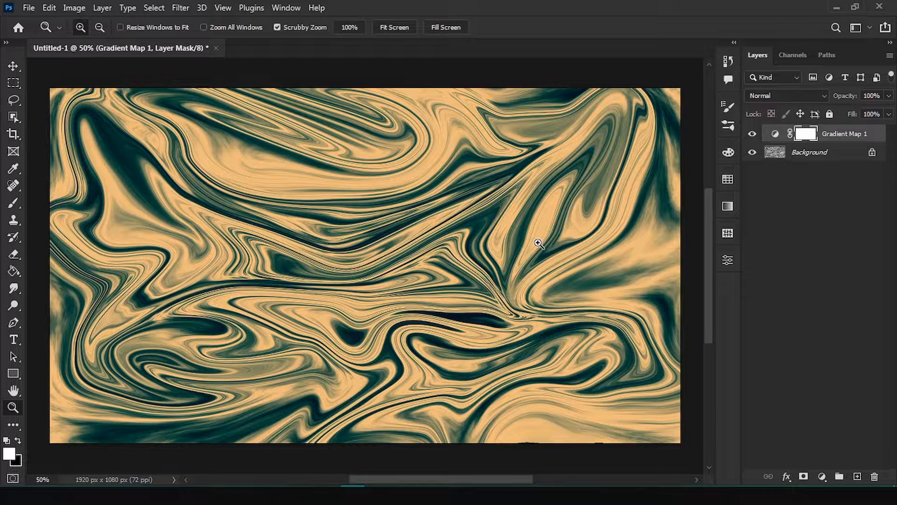
Step: Fine-tune the gradient map's stops, with dark green at 34%, gold at 62% and the green end stop slightly further inward, and apply it
double_click(775, 133)
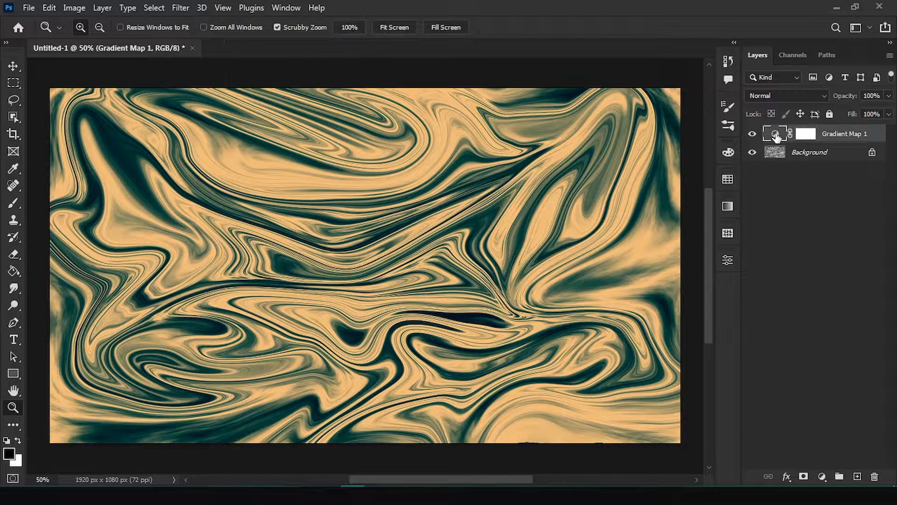
click(586, 298)
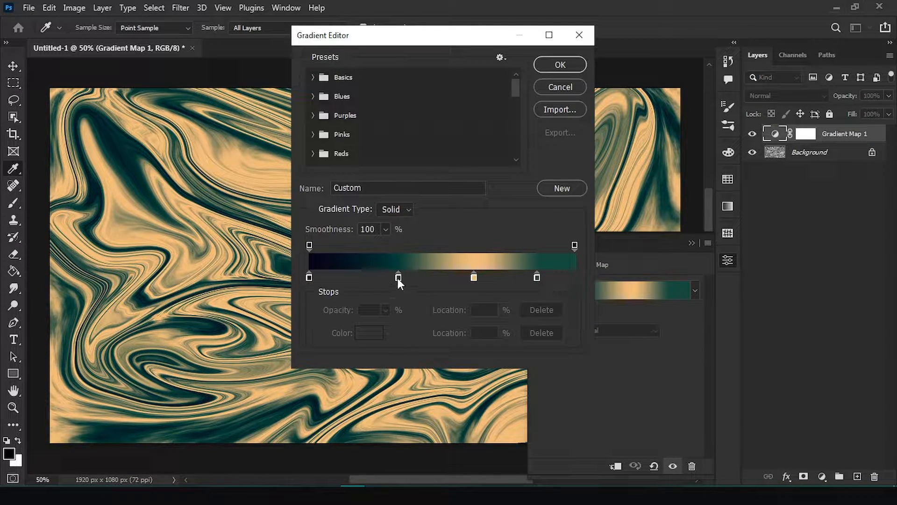
mouse_move(398, 278)
mouse_down()
mouse_move(383, 277)
mouse_move(401, 277)
mouse_up()
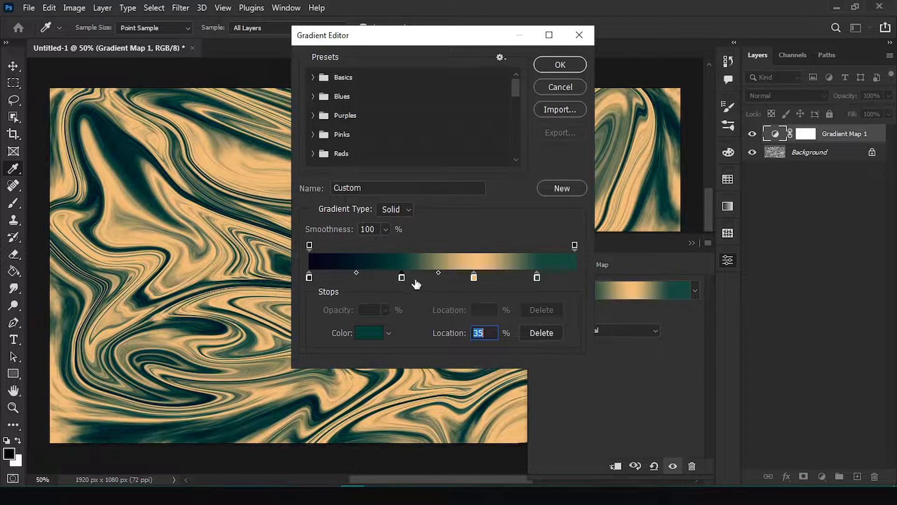
mouse_move(474, 278)
mouse_down()
mouse_move(484, 277)
mouse_move(468, 277)
mouse_up()
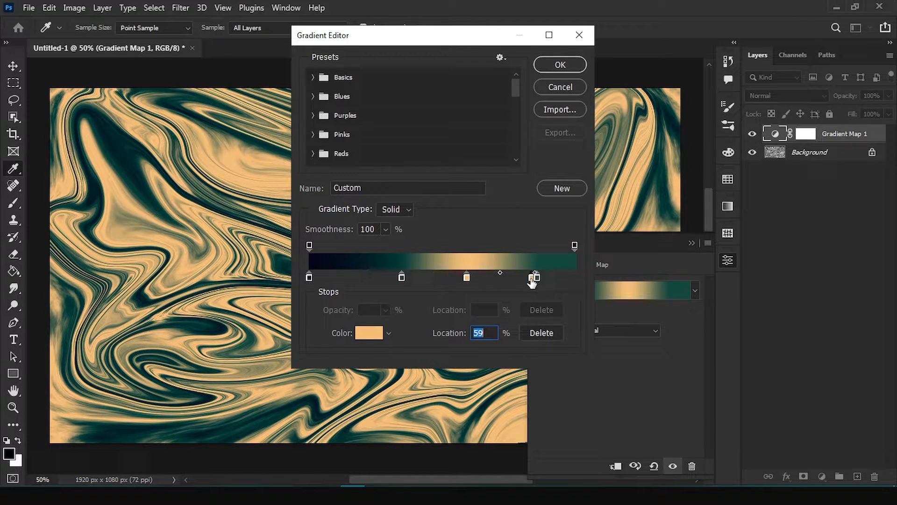
mouse_move(532, 278)
mouse_down()
mouse_move(523, 279)
mouse_move(532, 277)
mouse_up()
click(540, 332)
drag(467, 278, 474, 278)
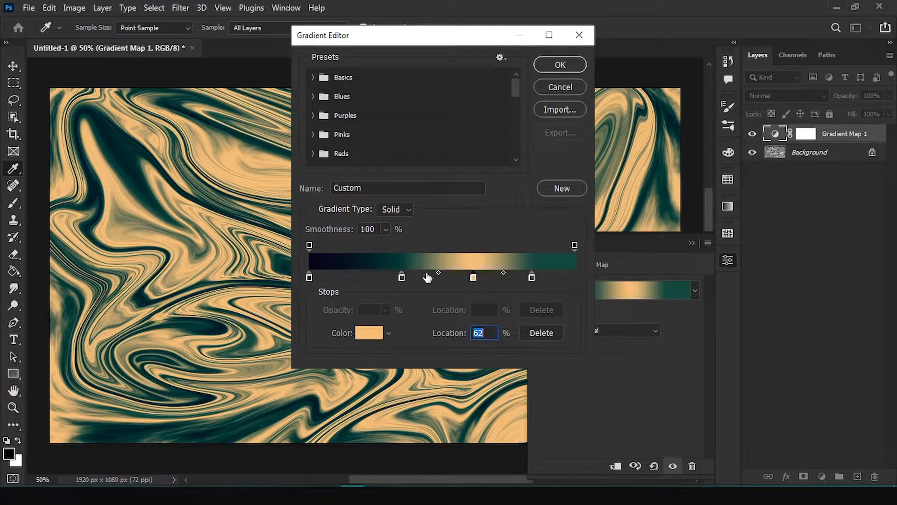
drag(402, 277, 399, 277)
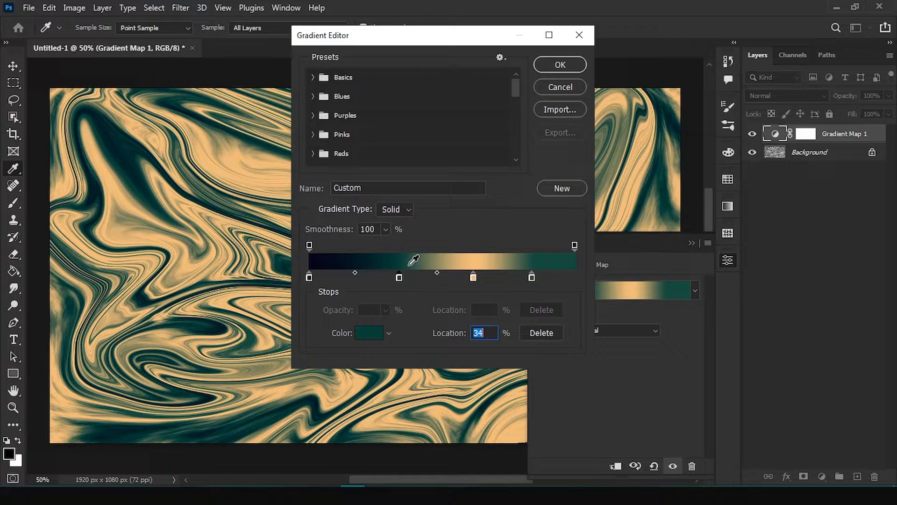
click(560, 65)
key(z)
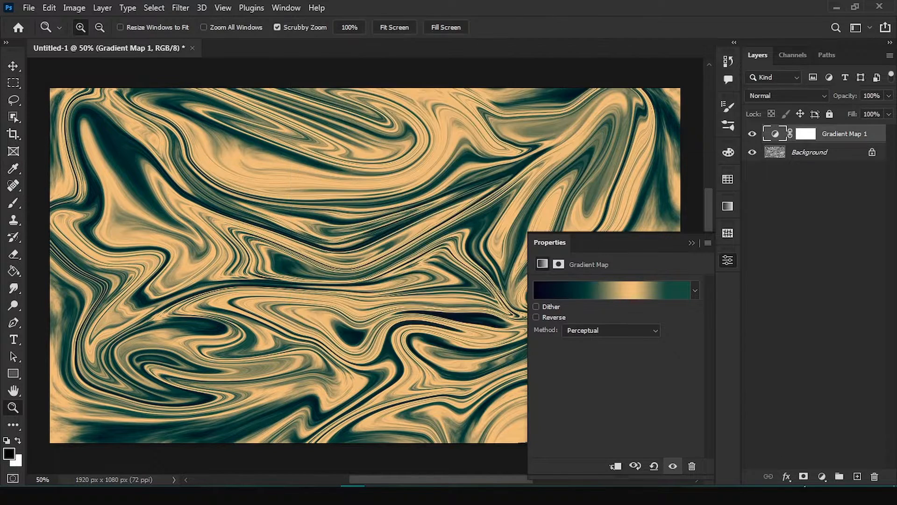
Step: Add a Hue/Saturation adjustment layer above the gradient map and set its Hue to +160
click(820, 477)
click(846, 354)
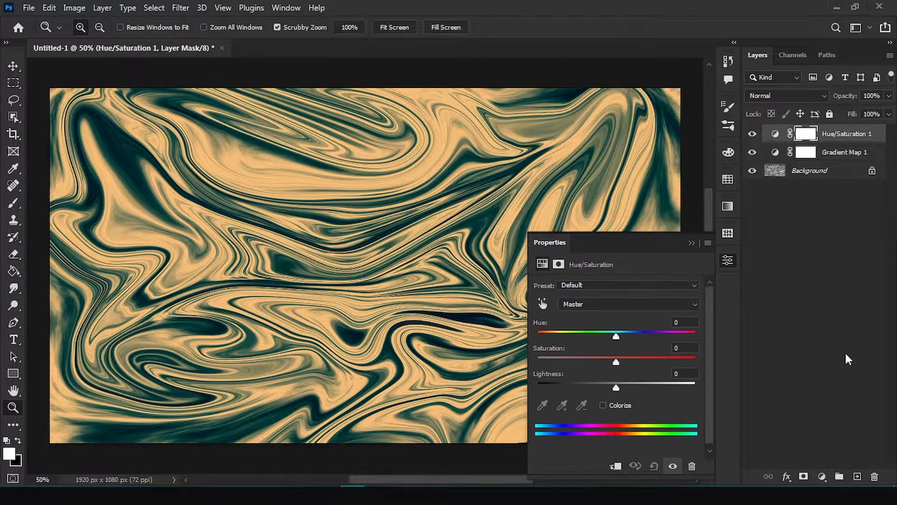
drag(616, 331, 688, 334)
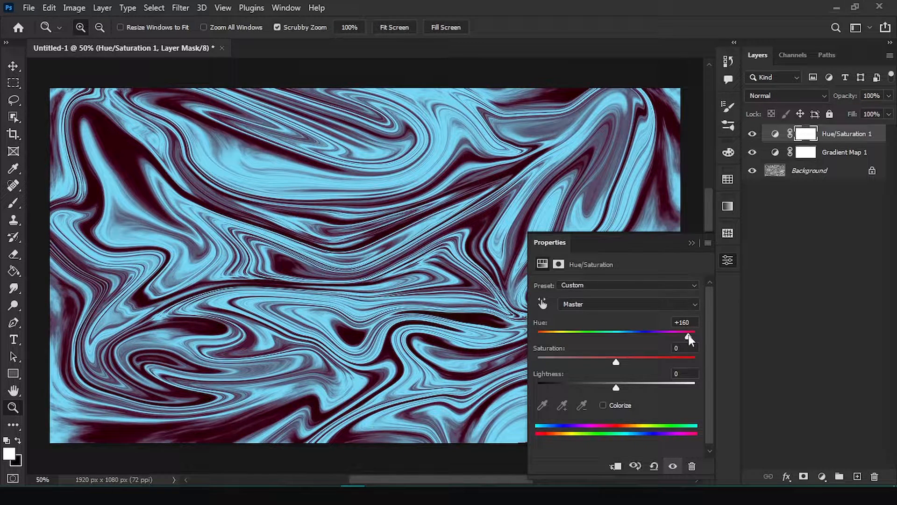
click(691, 243)
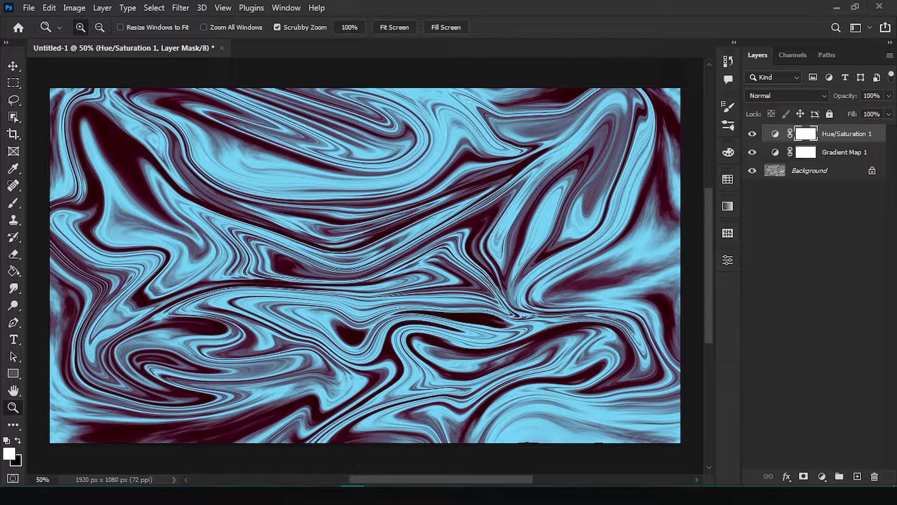
Step: Add a Curves adjustment layer with points at input 41, output 27 and input 118, output 111, and slightly lower the highlights
click(822, 477)
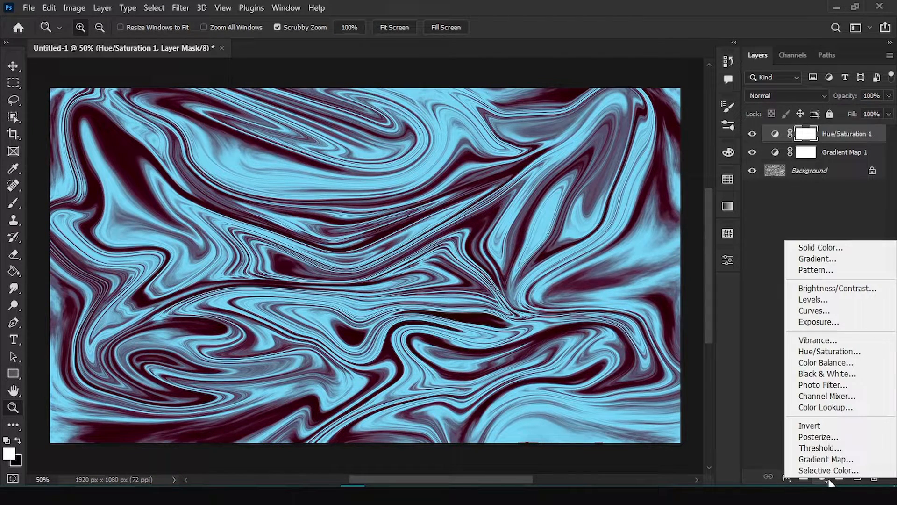
click(821, 311)
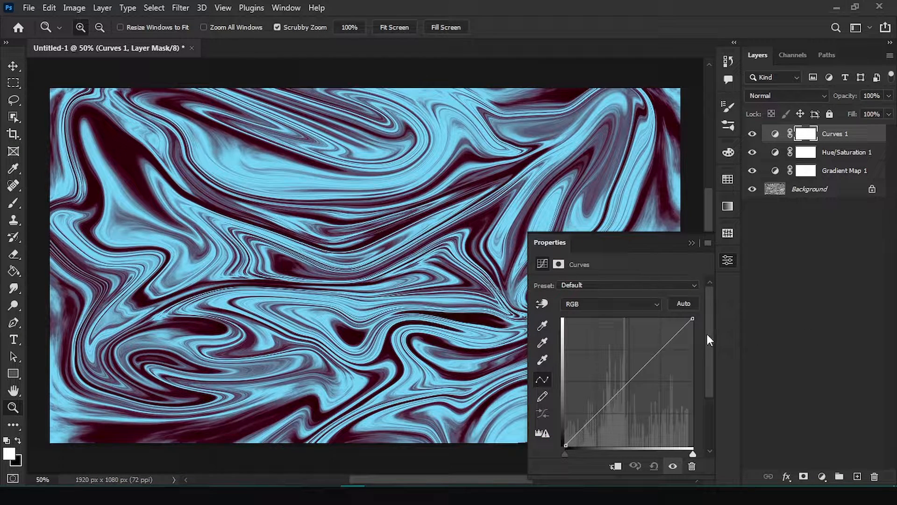
scroll(707, 335, down, 2)
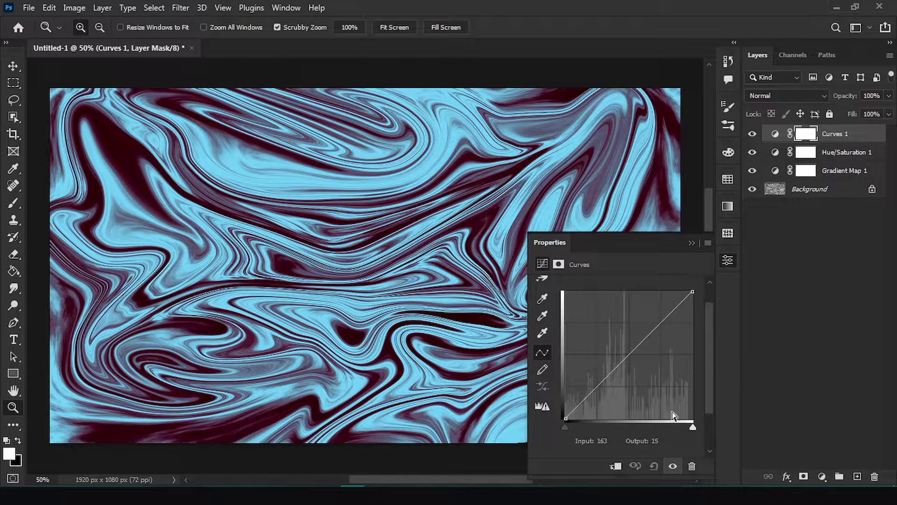
click(585, 399)
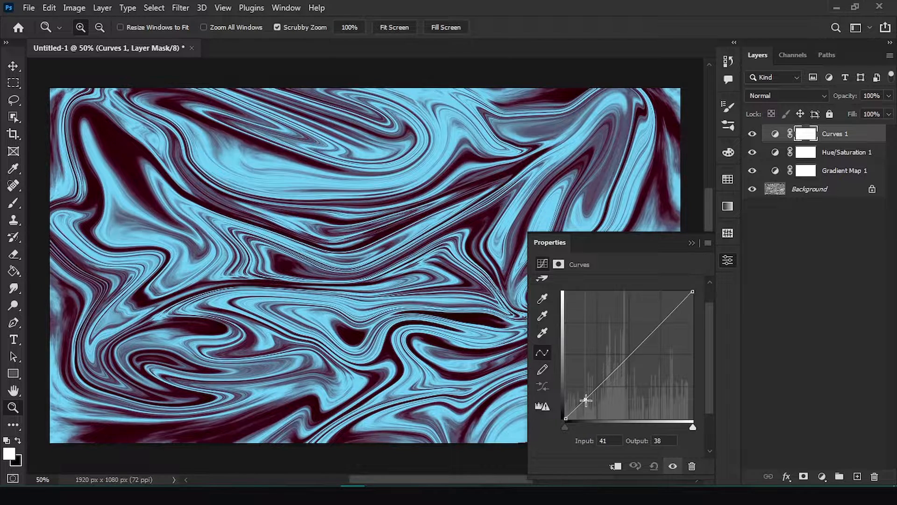
drag(585, 400, 587, 402)
drag(586, 403, 586, 404)
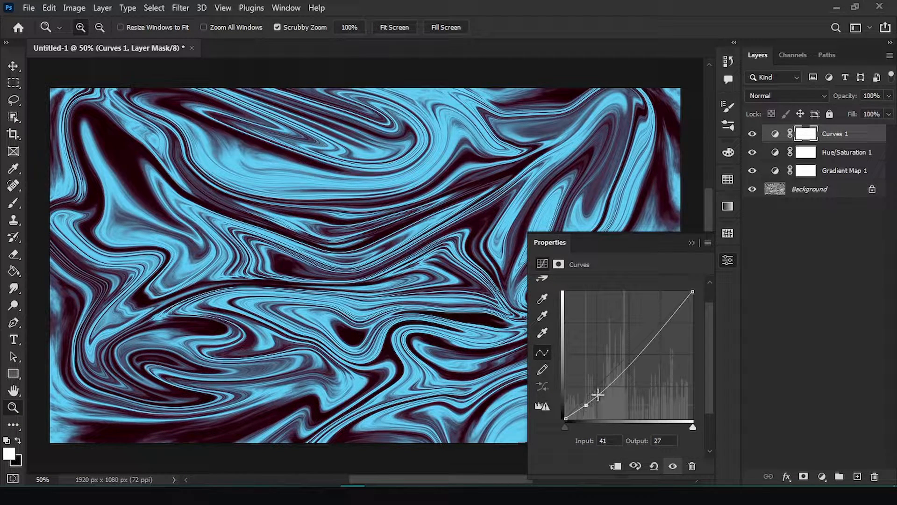
drag(623, 369, 624, 363)
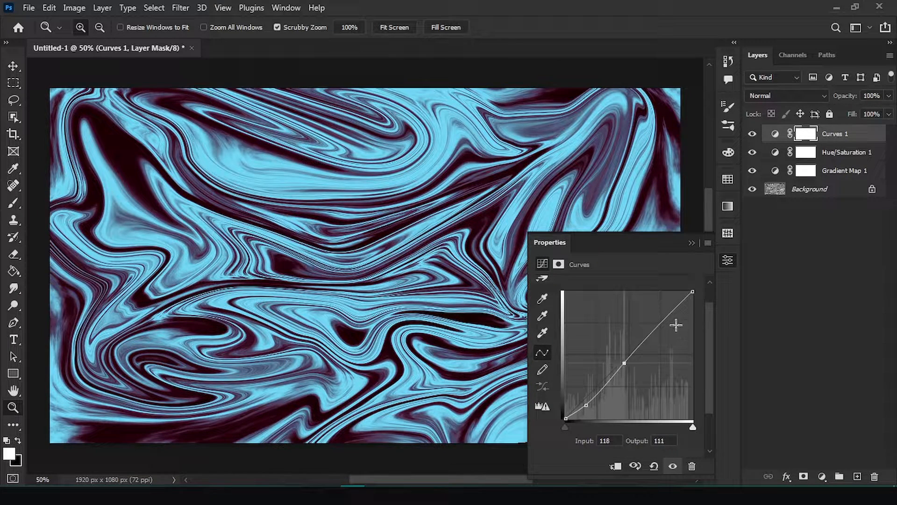
drag(663, 322, 667, 324)
click(692, 243)
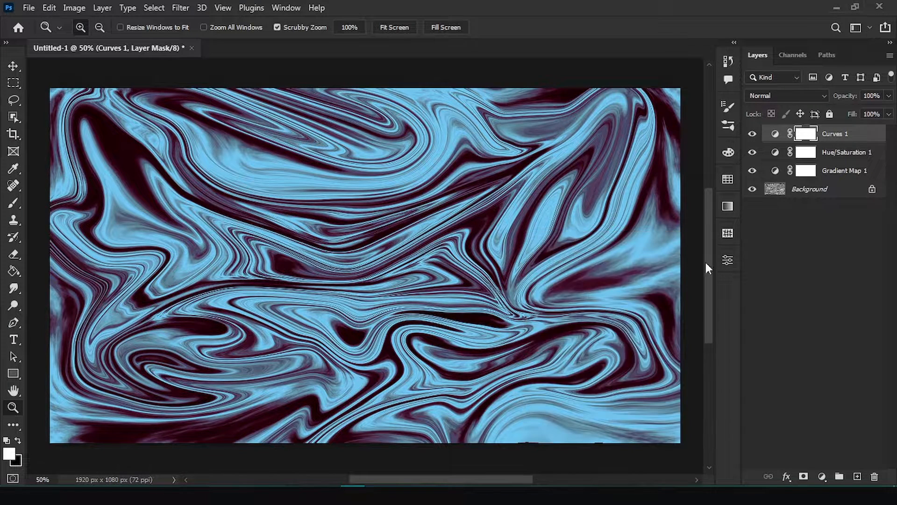
Step: Add a Brightness/Contrast adjustment layer on top and set its contrast to 20
click(821, 476)
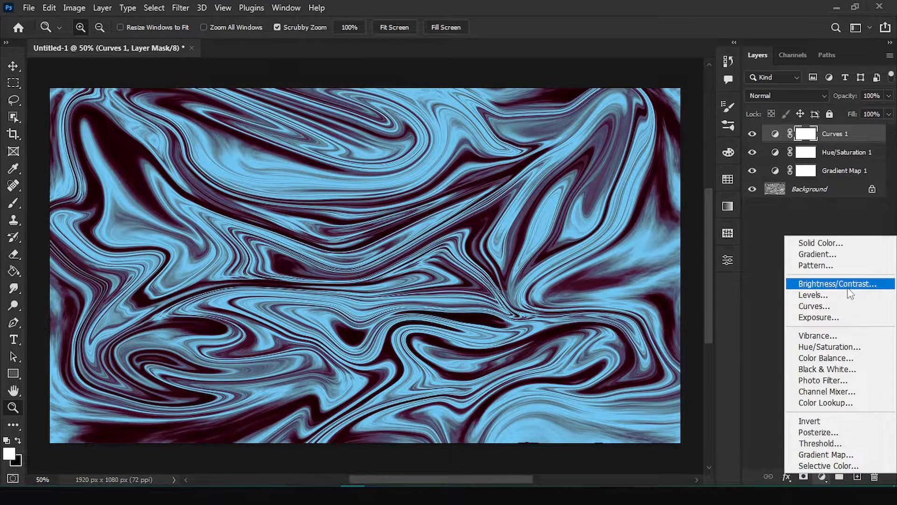
click(822, 284)
drag(624, 341, 633, 350)
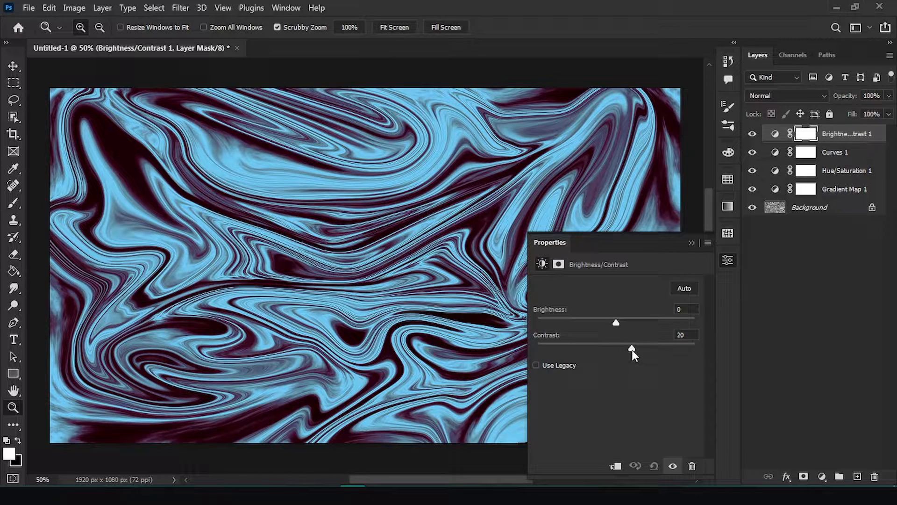
click(692, 242)
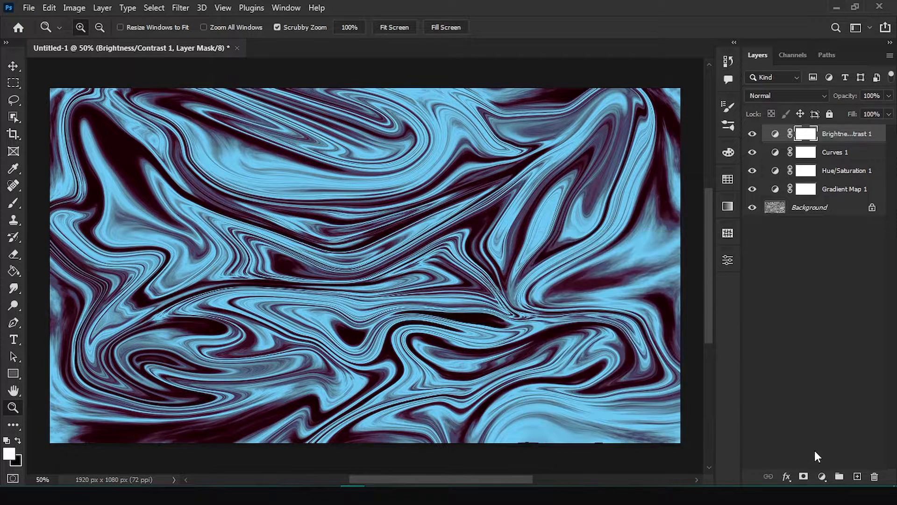
Step: Unlock the Background layer and apply the Add Noise filter to it with an amount of 12%
click(871, 209)
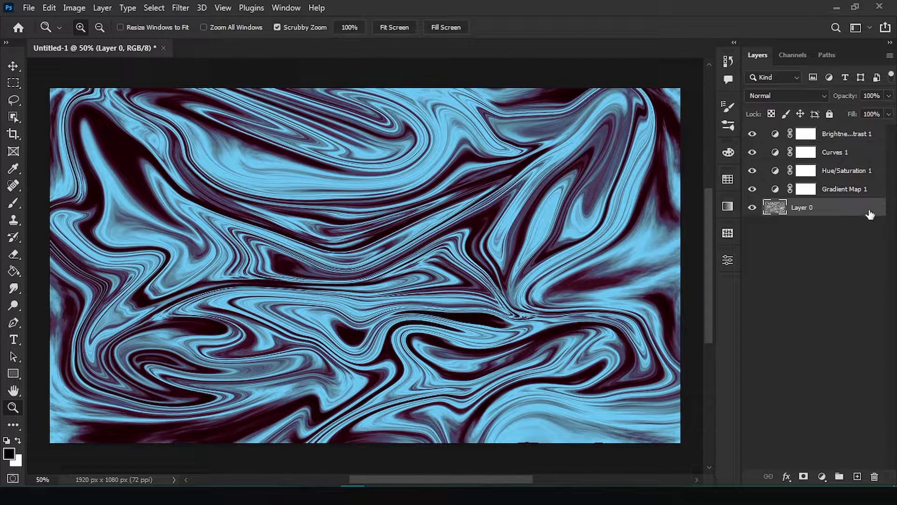
click(186, 11)
mouse_move(213, 241)
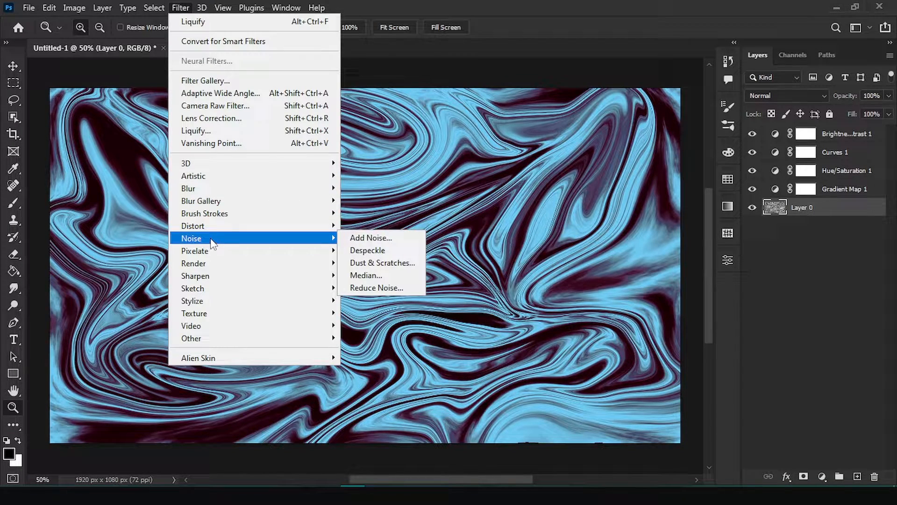
click(364, 238)
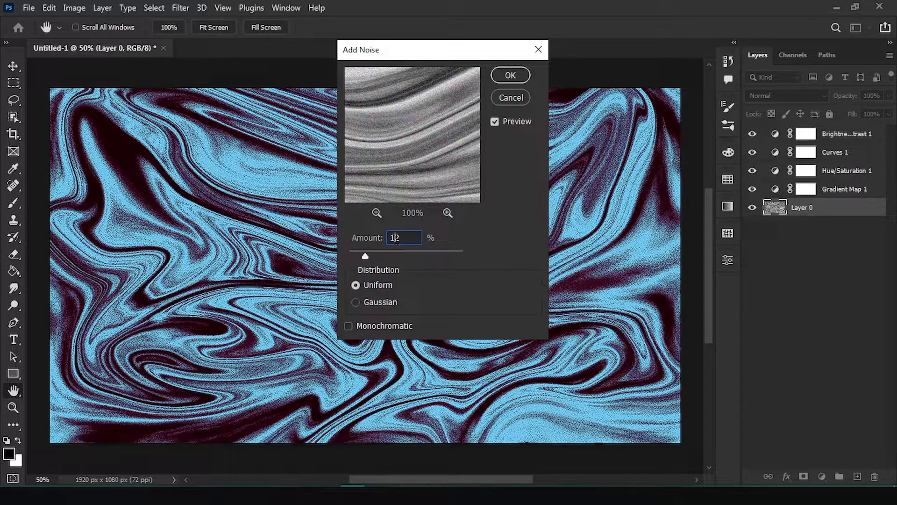
key(Return)
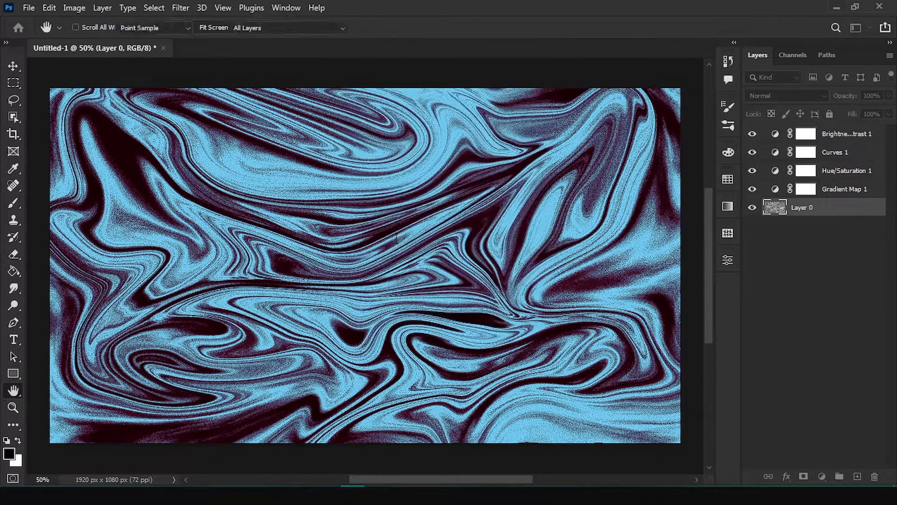
key(z)
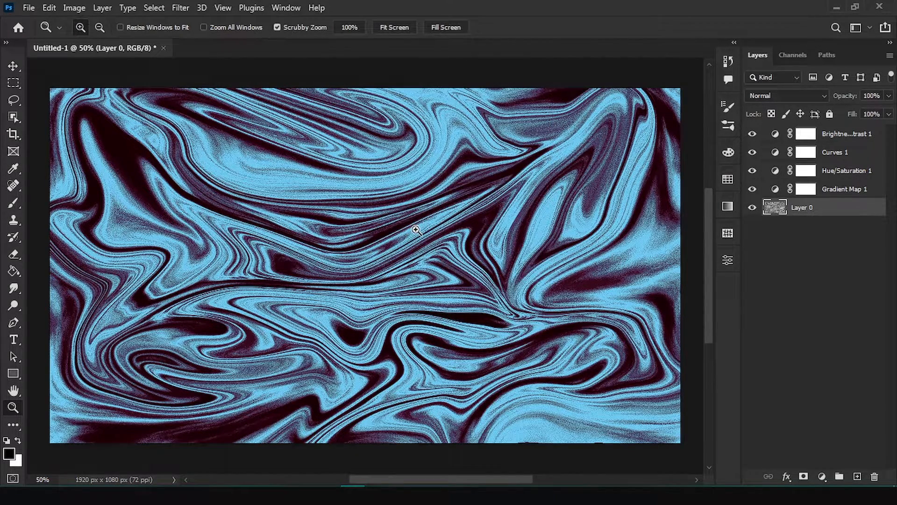
Step: Duplicate the noisy marble layer and apply a Motion Blur to the copy with a 25° angle and 20-pixel distance
key(ctrl+j)
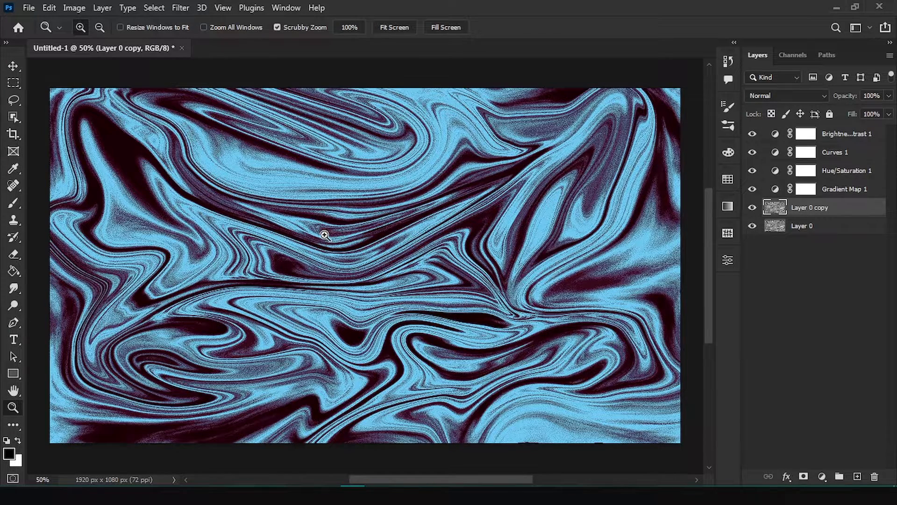
key(v)
click(181, 8)
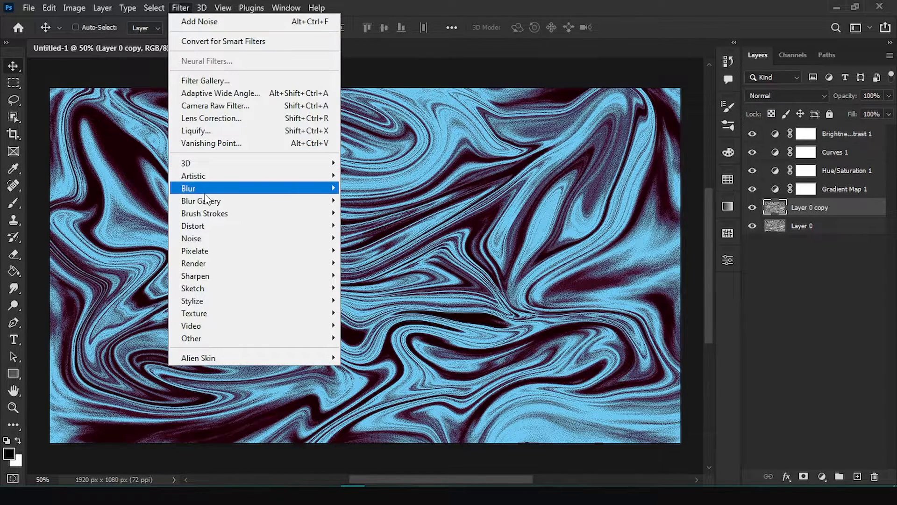
mouse_move(237, 197)
click(372, 262)
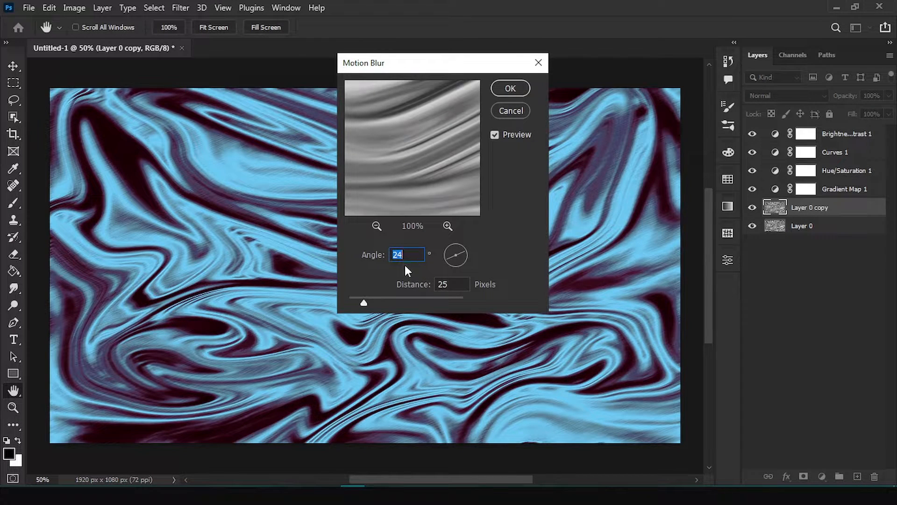
text(25)
key(BackSpace)
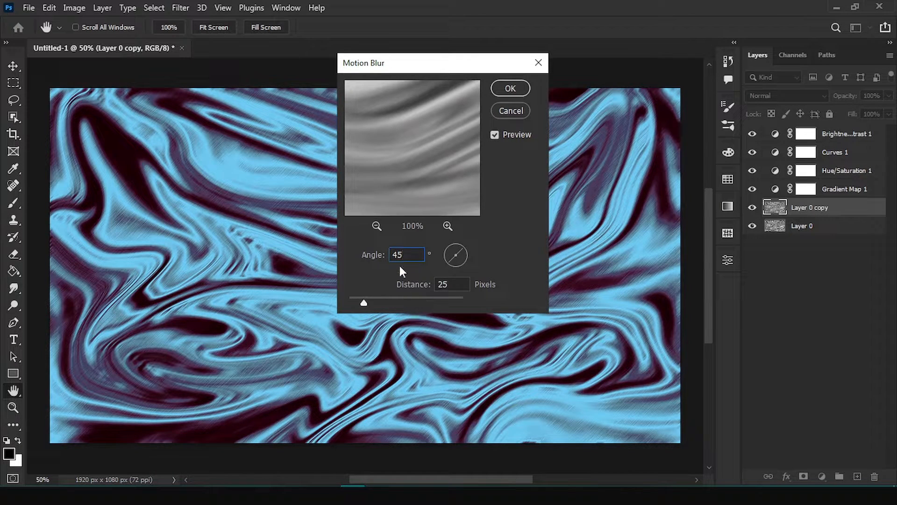
key(BackSpace)
key(BackSpace)
text(25)
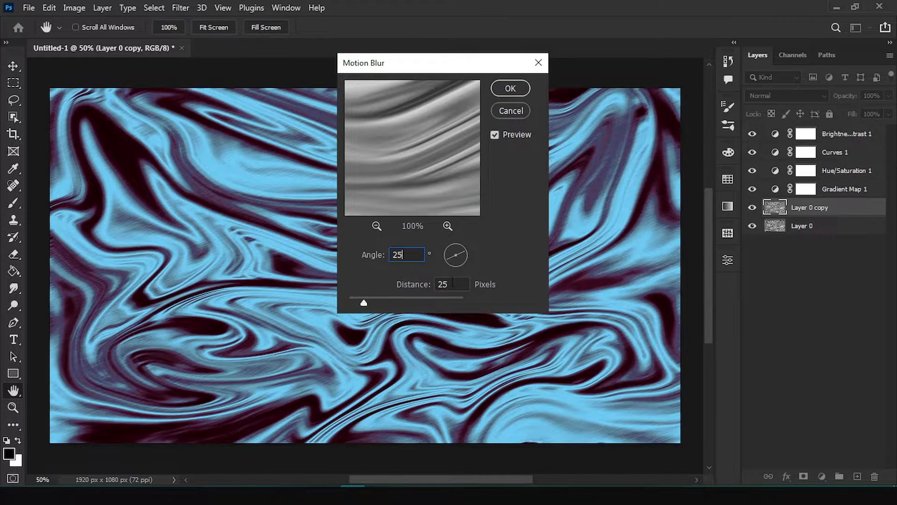
text(20)
key(Return)
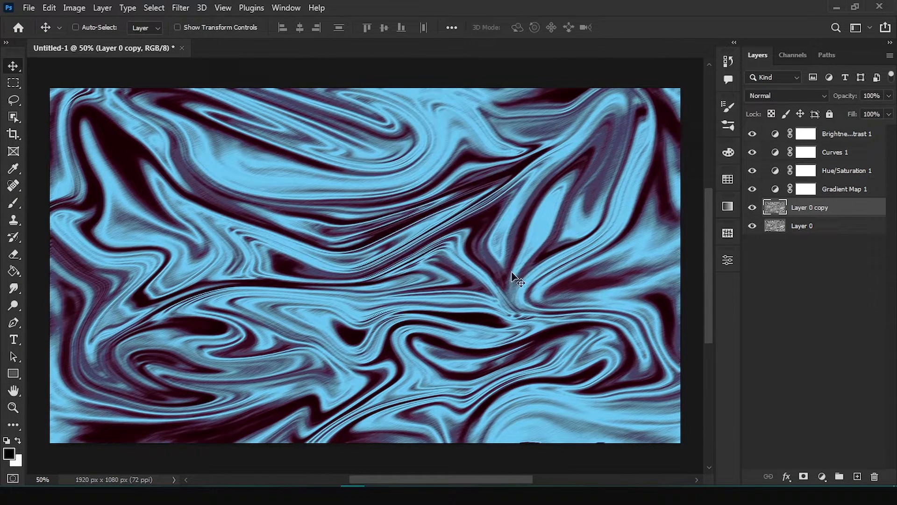
Step: Set the blurred layer copy's blend mode to Lighter Color and inspect the marble's grain up close
click(796, 97)
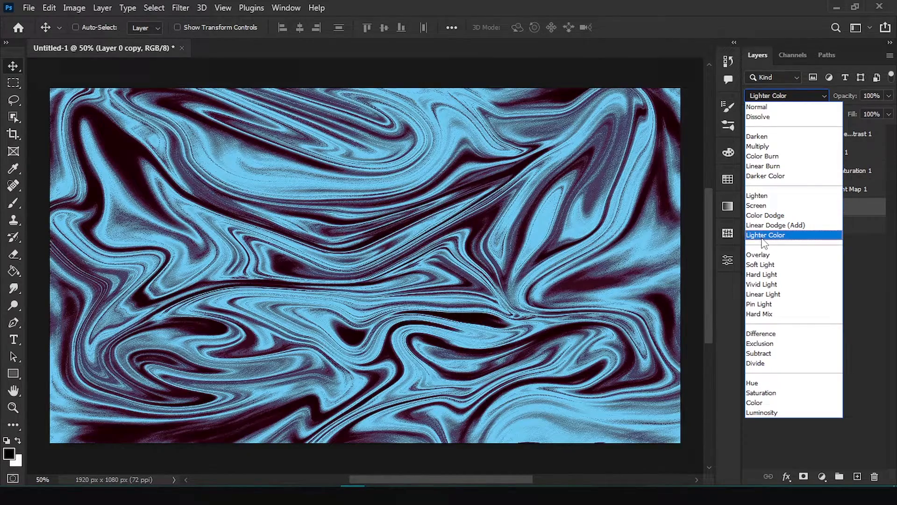
click(764, 236)
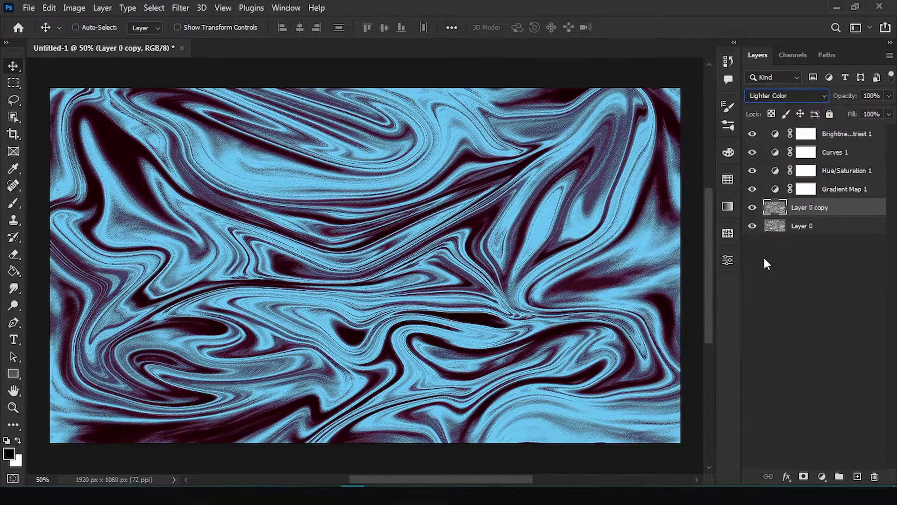
key(z)
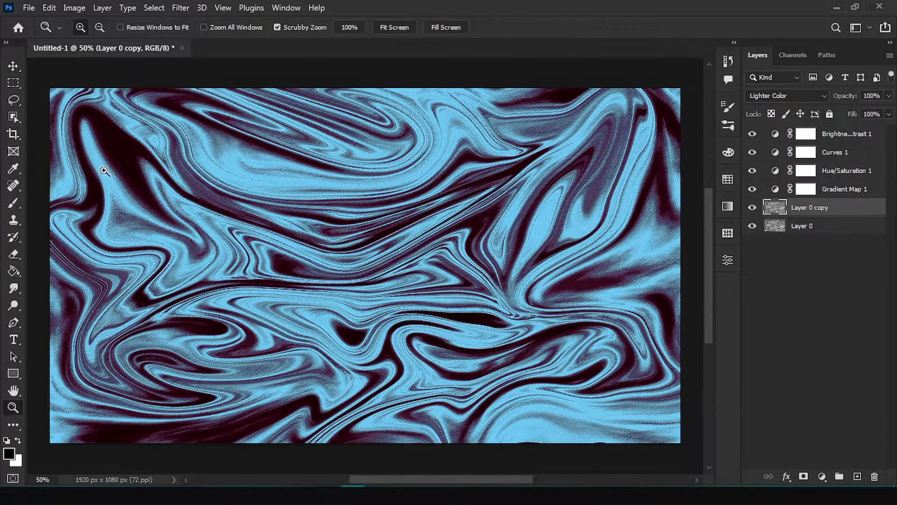
drag(106, 170, 196, 182)
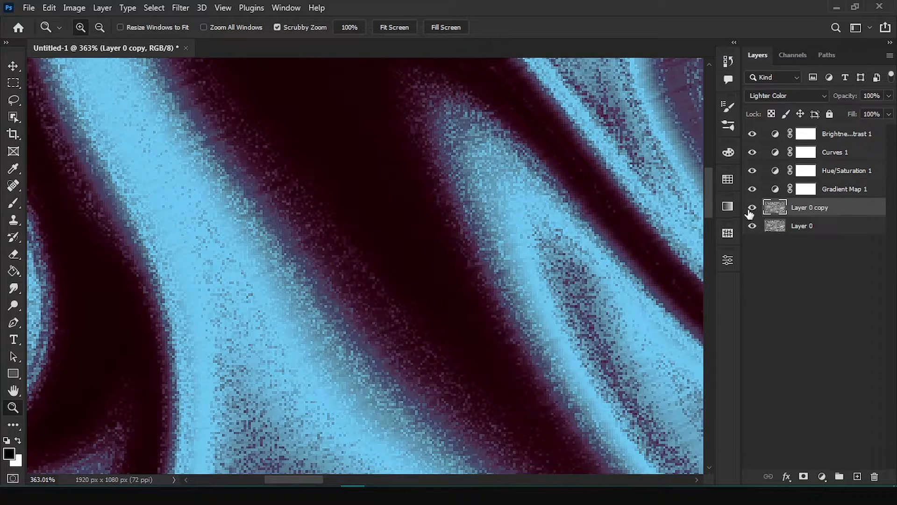
Step: Compare the marble with and without the blurred layer copy and review the whole canvas
click(751, 208)
click(750, 208)
drag(547, 229, 454, 242)
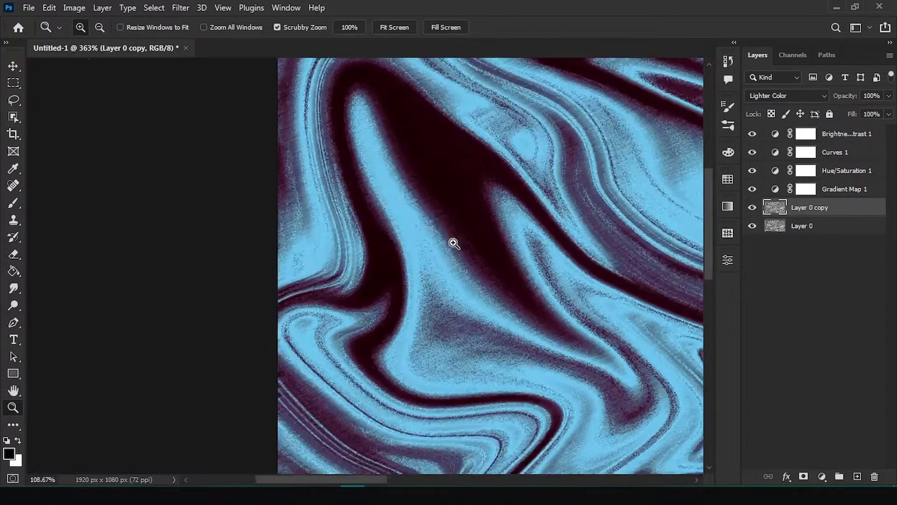
drag(509, 227, 487, 246)
right_click(487, 246)
click(496, 255)
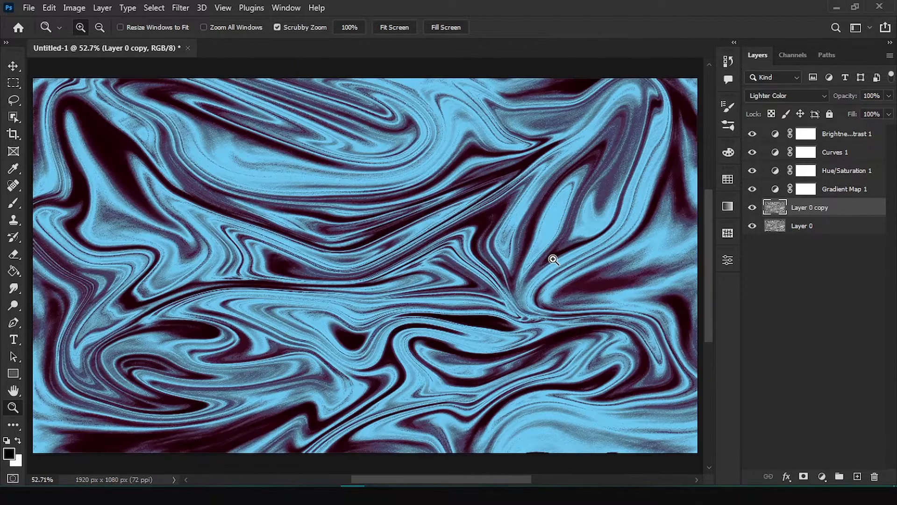
Step: Group all the marble layers, from the base layer up to the Brightness/Contrast adjustment, and deselect the group
key(v)
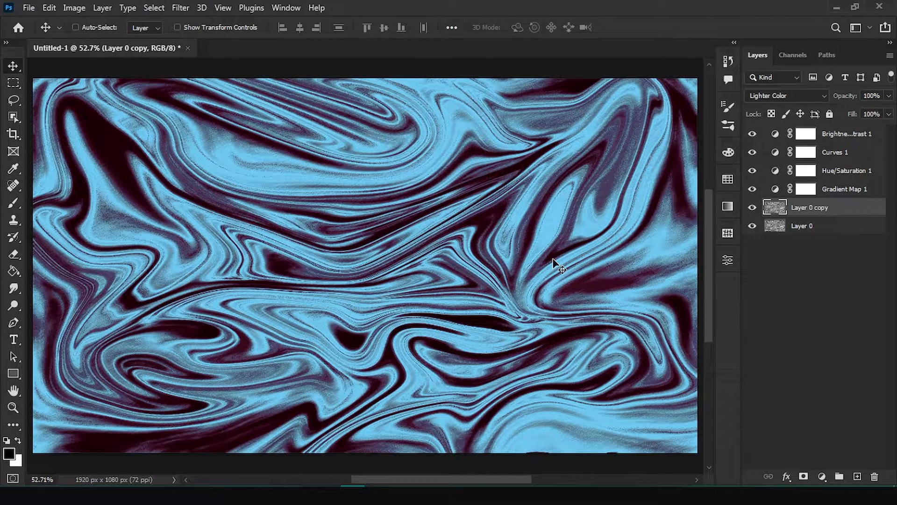
click(803, 228)
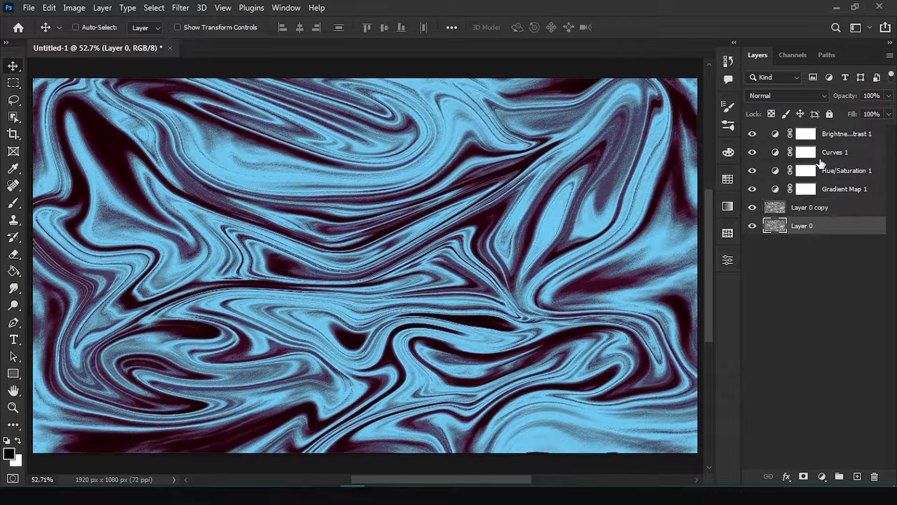
shift+click(827, 135)
key(ctrl+g)
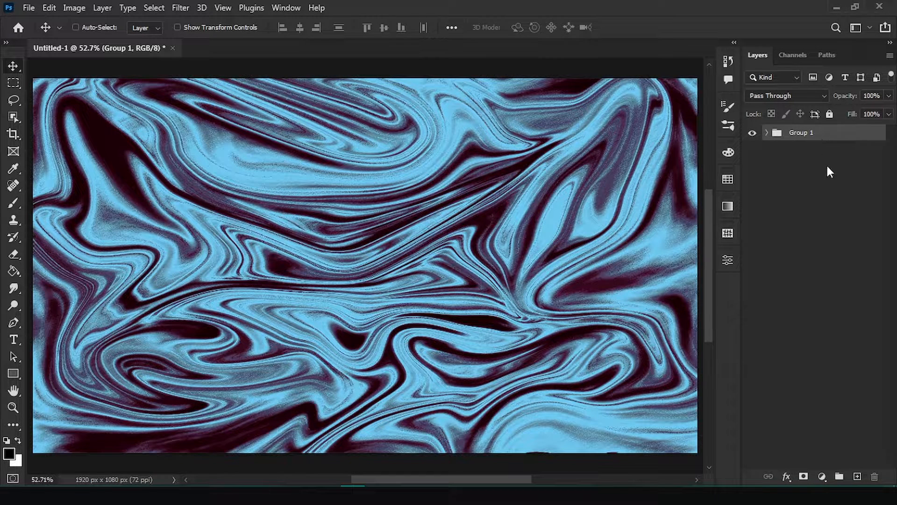
click(839, 211)
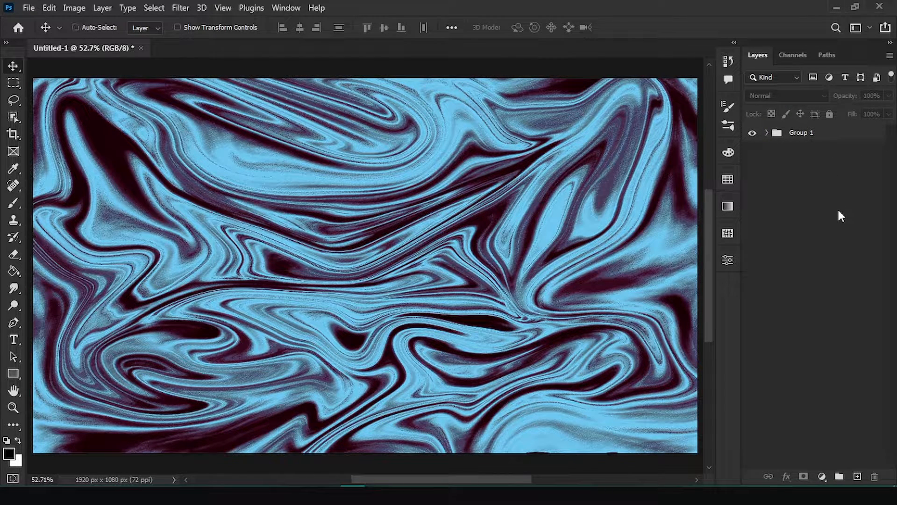
Step: Create a new group above the marble group and add a layer inside it filled with black (000000)
click(839, 476)
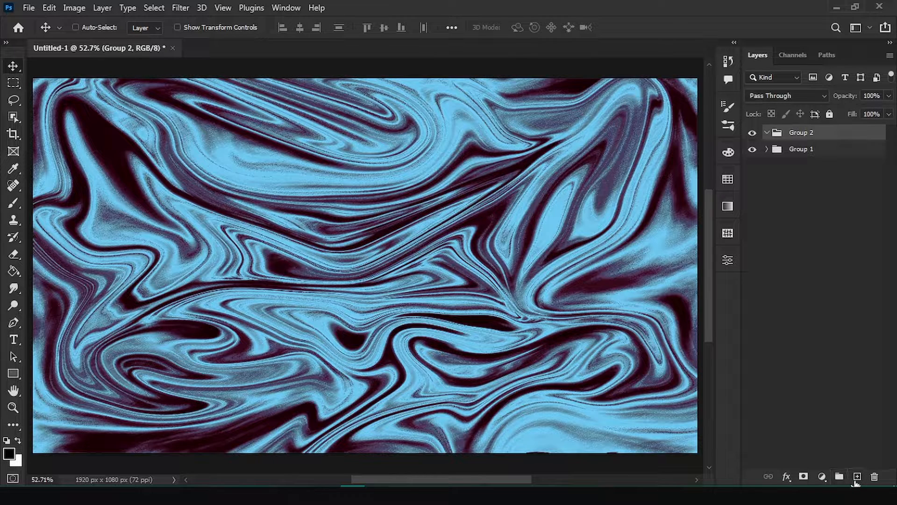
click(857, 477)
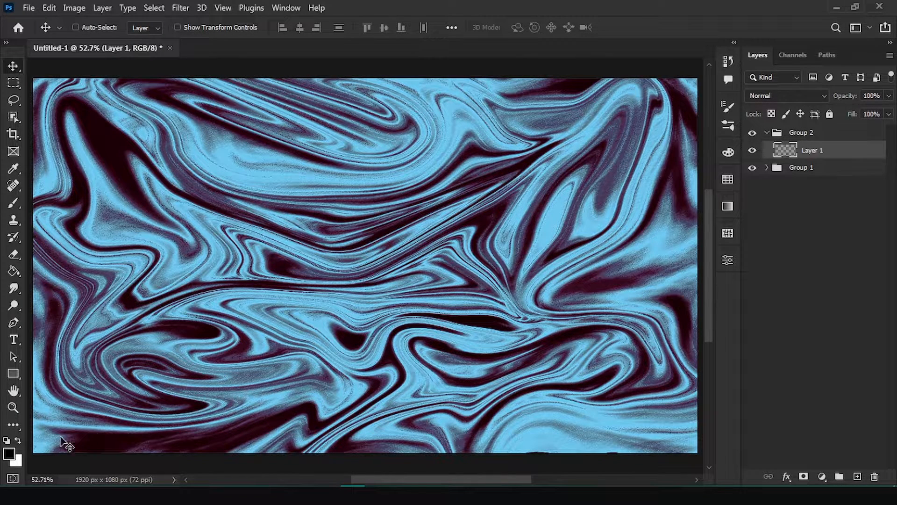
click(9, 453)
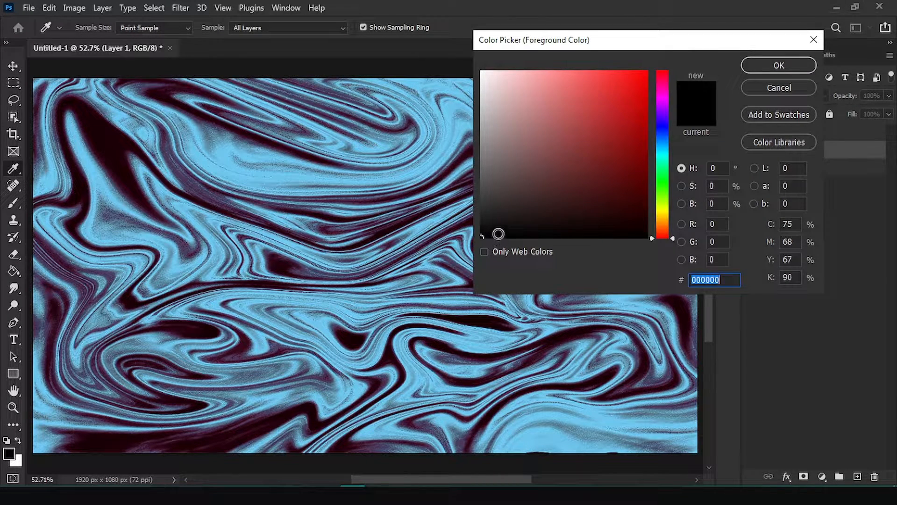
key(Return)
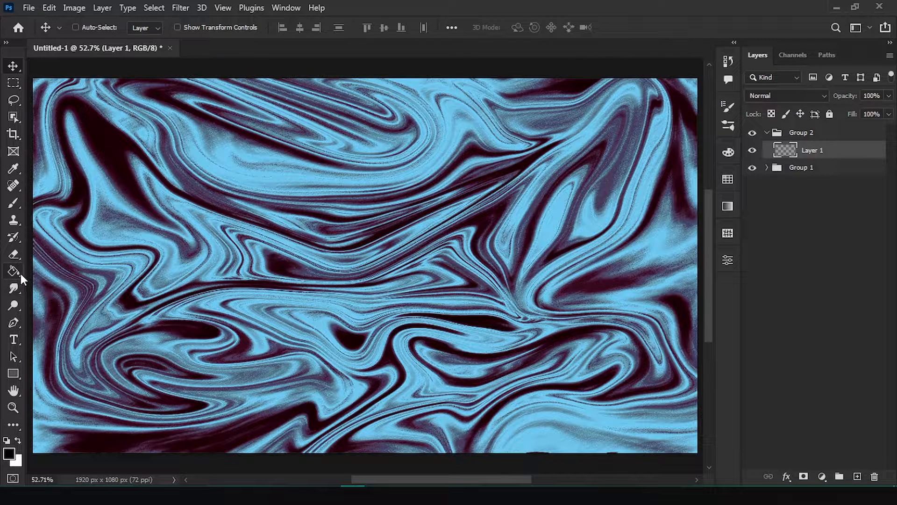
right_click(13, 271)
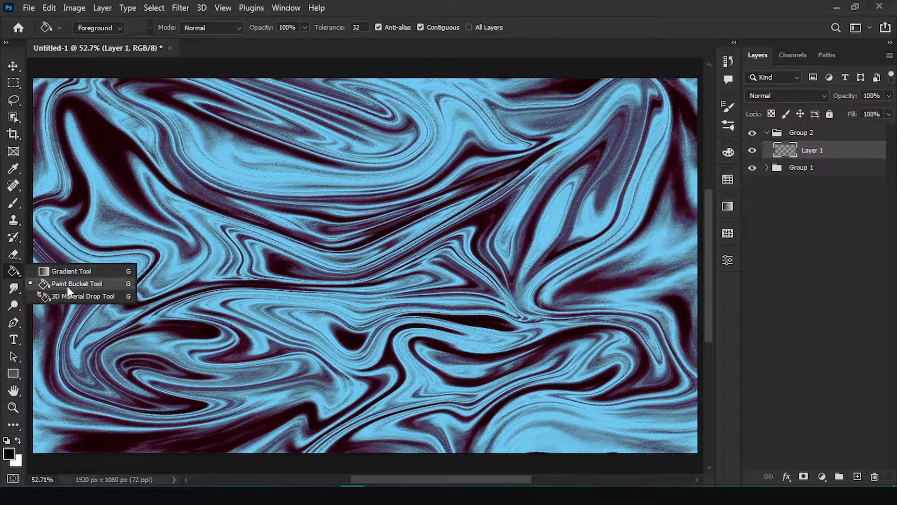
click(67, 286)
click(335, 170)
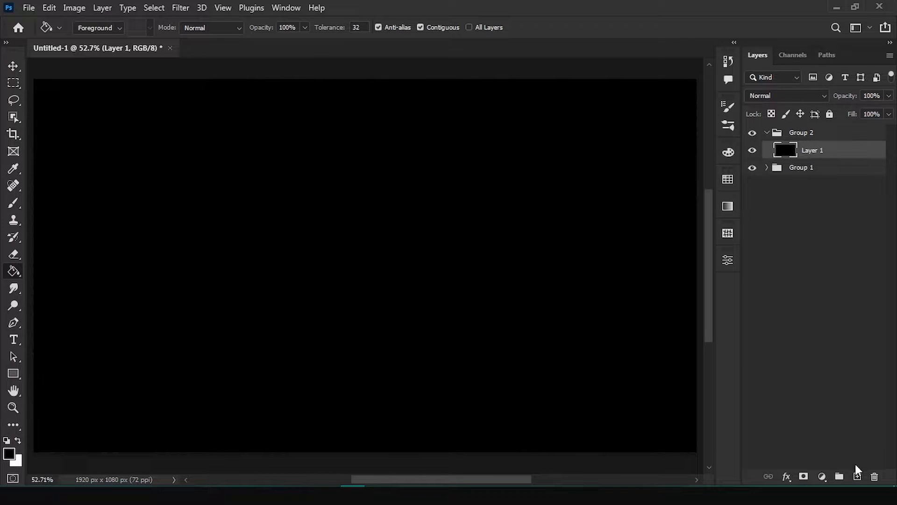
Step: Add a new layer above the black fill and ready the Brush tool with foreground color 1c1c1c
click(858, 477)
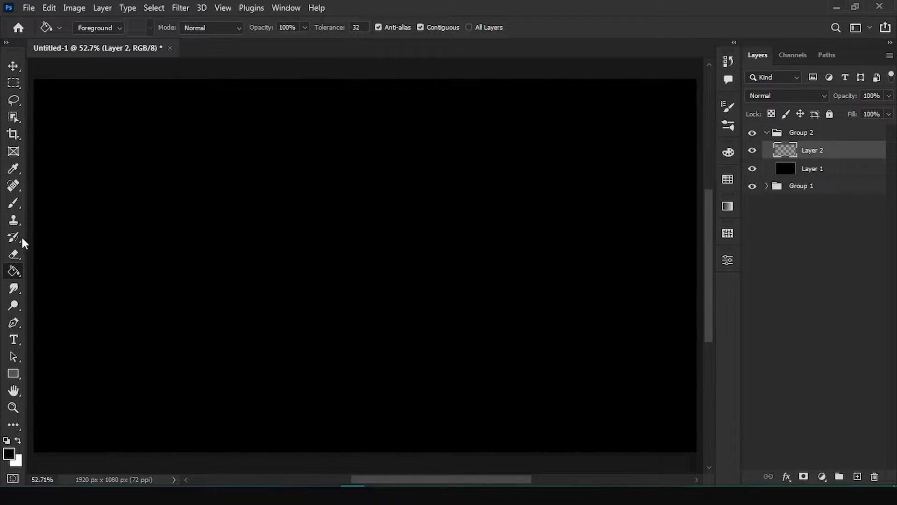
right_click(15, 206)
click(51, 204)
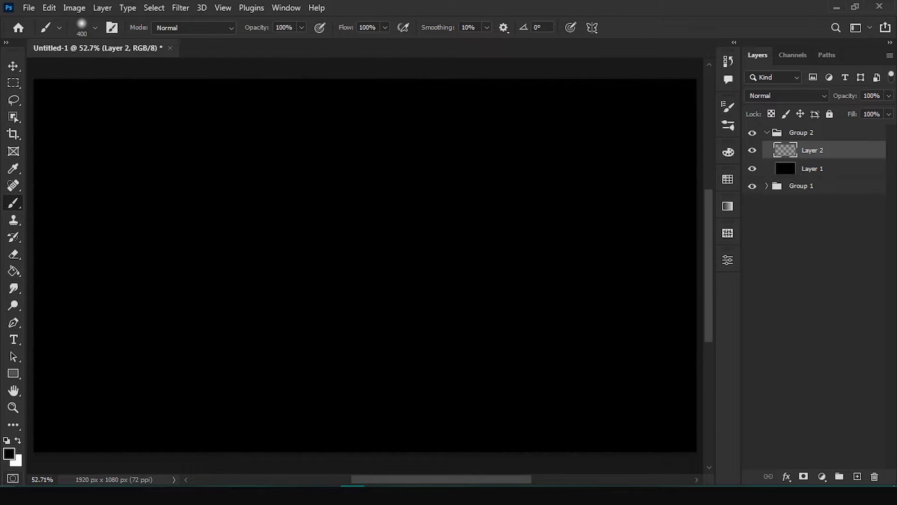
click(14, 454)
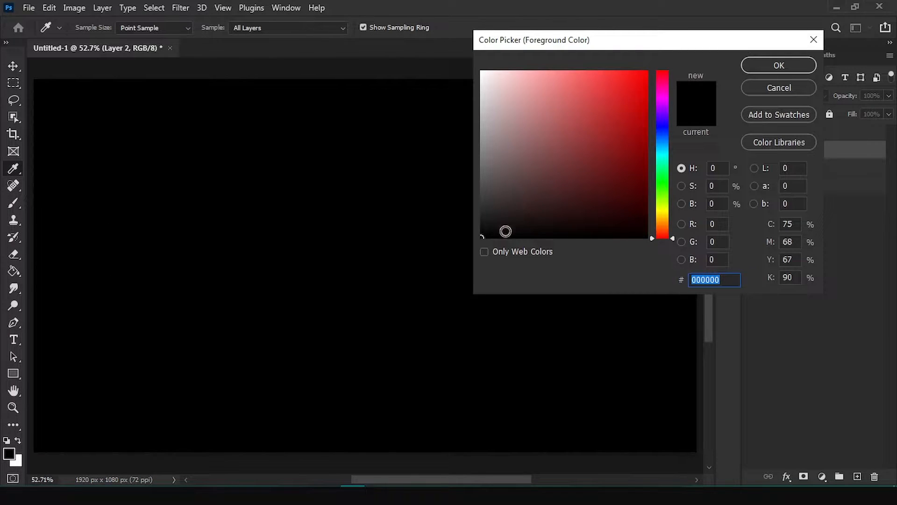
drag(490, 229, 473, 220)
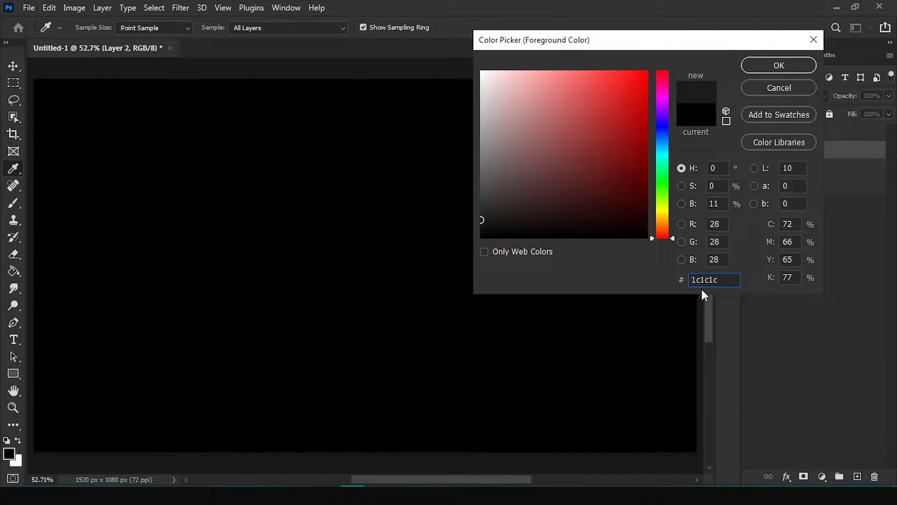
key(Return)
key(b)
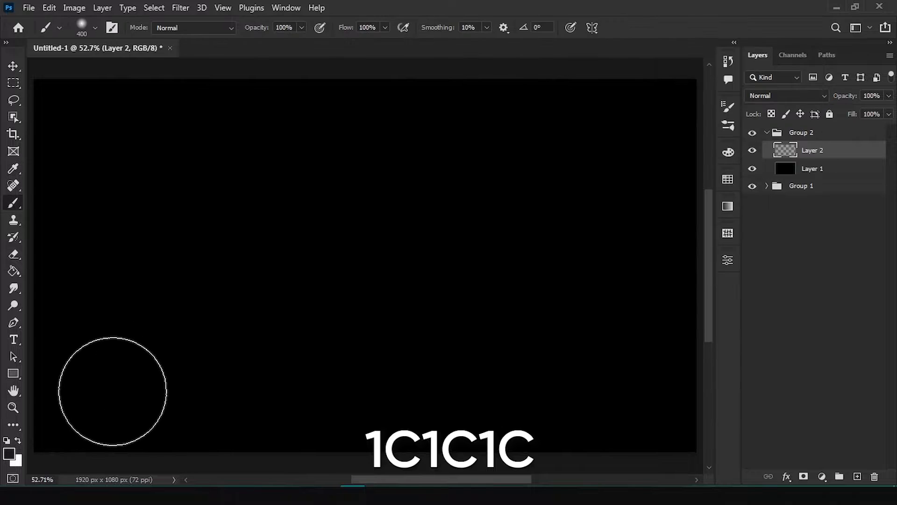
Step: Dab scattered soft dark-grey spots across the new layer with a soft round brush, varying its size between 250 and 400 px
click(110, 390)
click(111, 150)
click(561, 395)
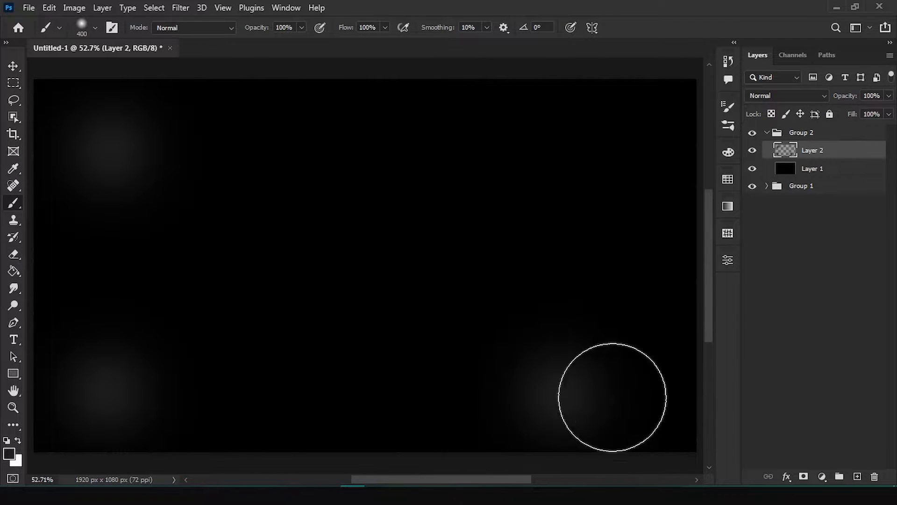
click(551, 270)
click(332, 199)
key(bracketleft)
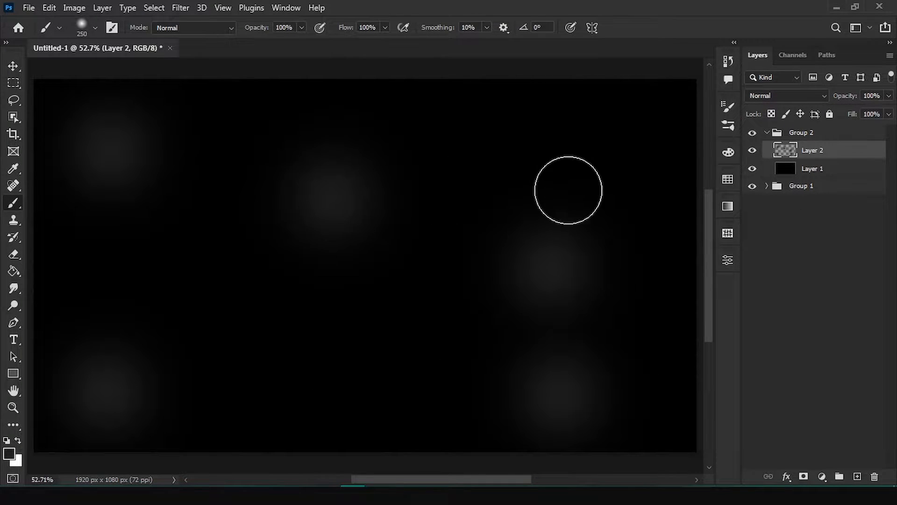
click(607, 144)
click(423, 402)
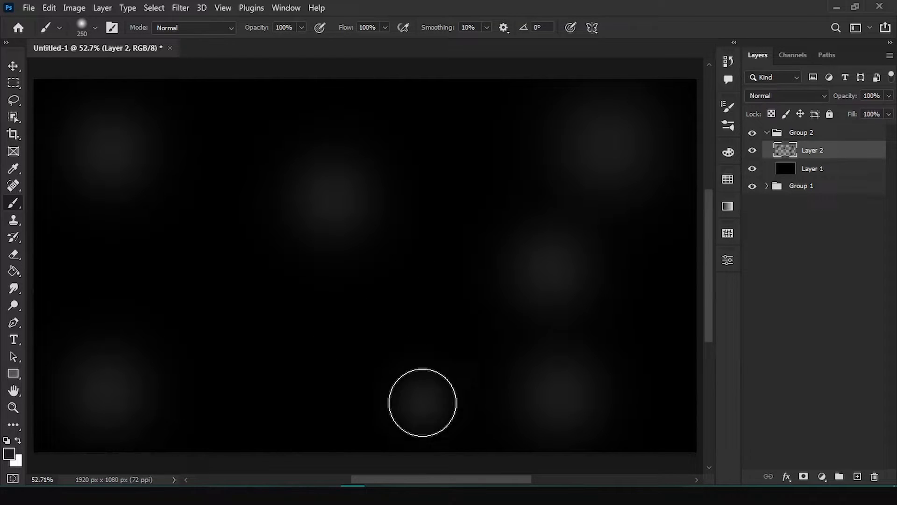
click(207, 274)
click(423, 288)
key(bracketright)
click(274, 141)
right_click(423, 160)
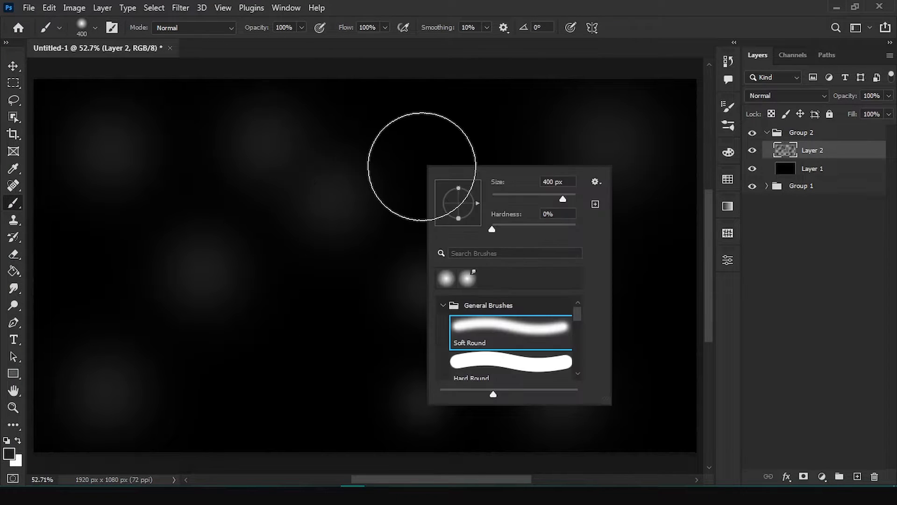
click(244, 407)
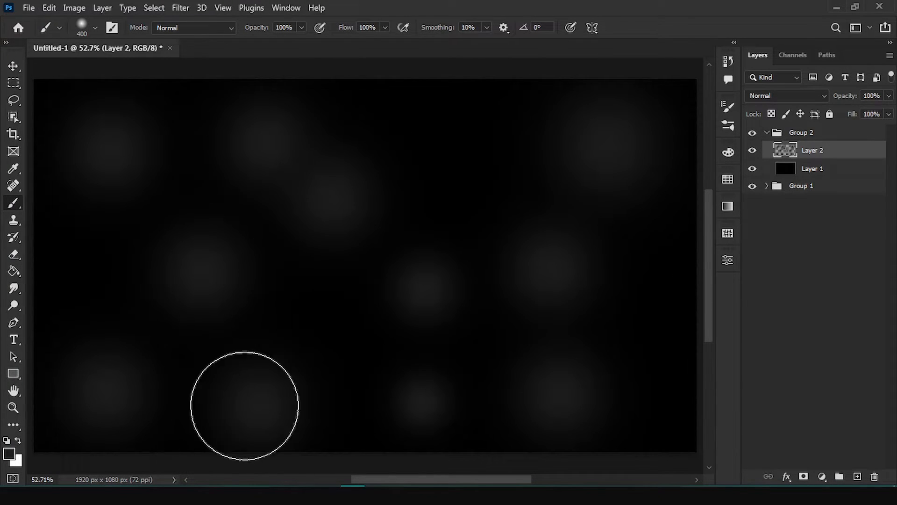
Step: Set the foreground color to 838383 and dab scattered soft mid-grey spots between the dark ones
click(10, 453)
drag(481, 199, 472, 152)
key(Return)
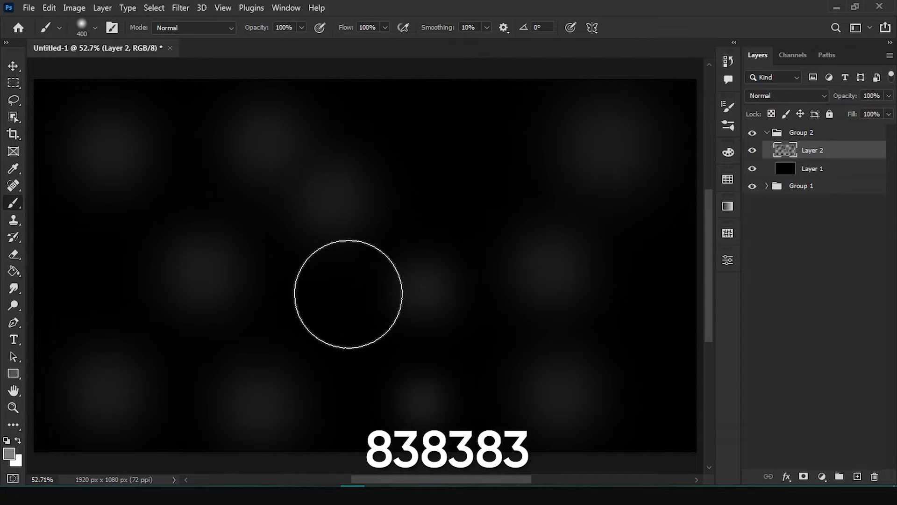
click(346, 295)
click(468, 315)
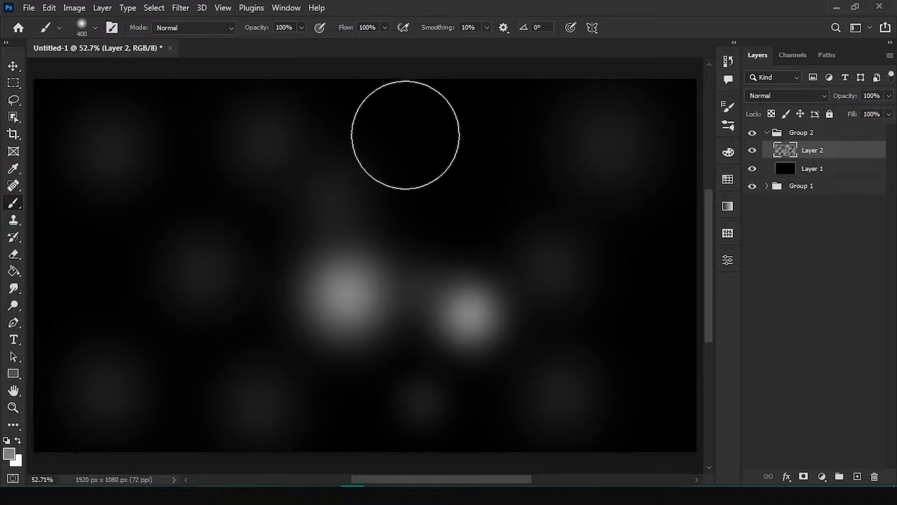
click(402, 133)
click(91, 255)
click(168, 362)
click(619, 390)
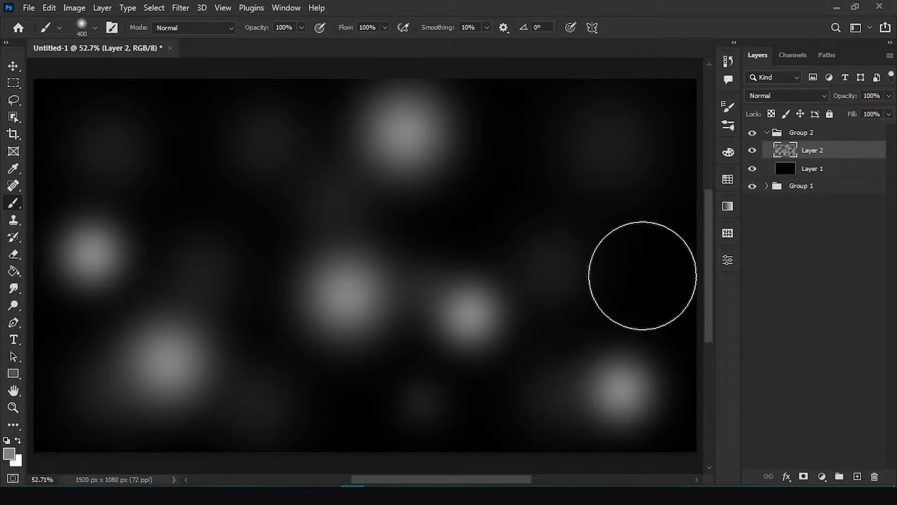
click(640, 274)
click(202, 185)
click(463, 213)
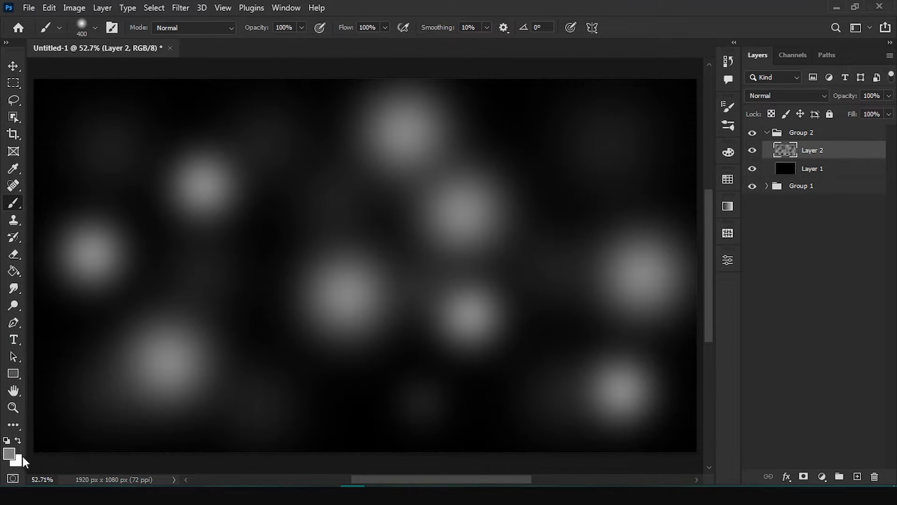
Step: Set the foreground color to eeeeee and dab scattered near-white soft spots over the canvas, varying the brush size up to 400 px
click(8, 453)
text(eeeeee)
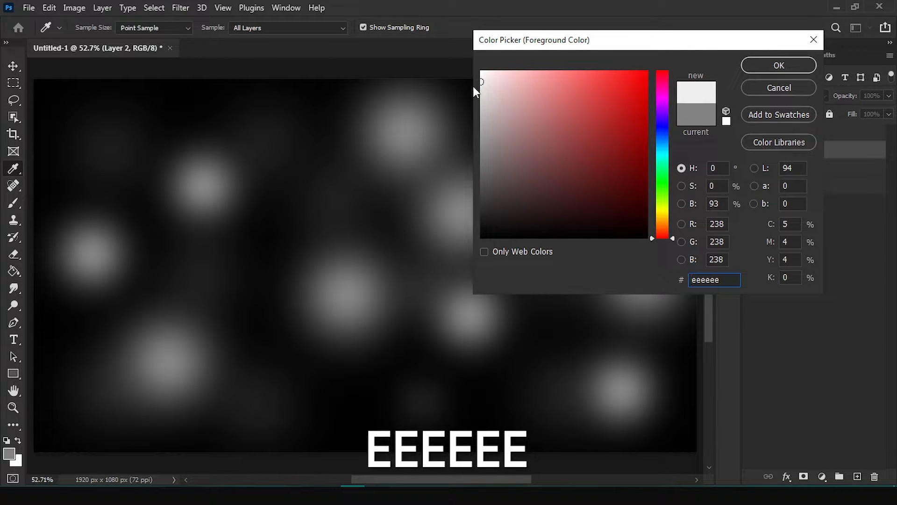
key(Return)
click(77, 96)
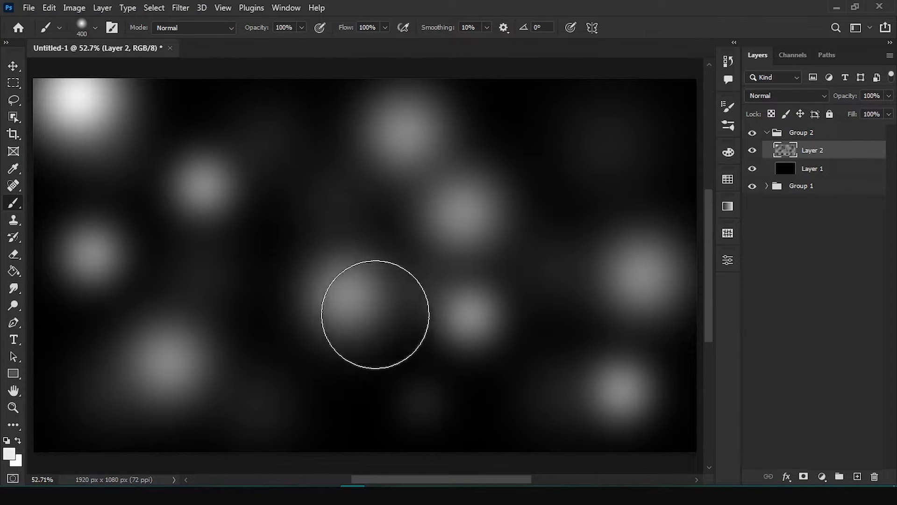
key(bracketleft)
click(497, 414)
click(526, 142)
click(276, 414)
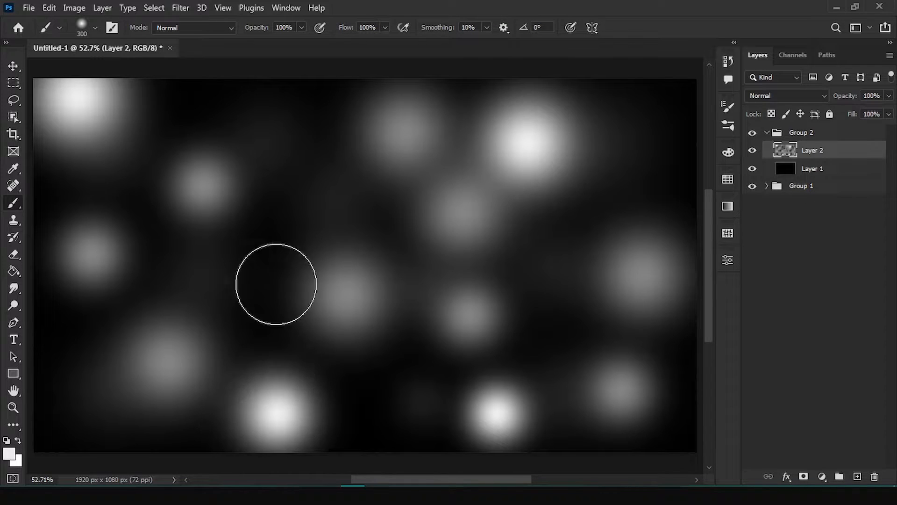
key(bracketright)
click(211, 99)
key(bracketleft)
click(661, 425)
key(bracketright)
click(255, 279)
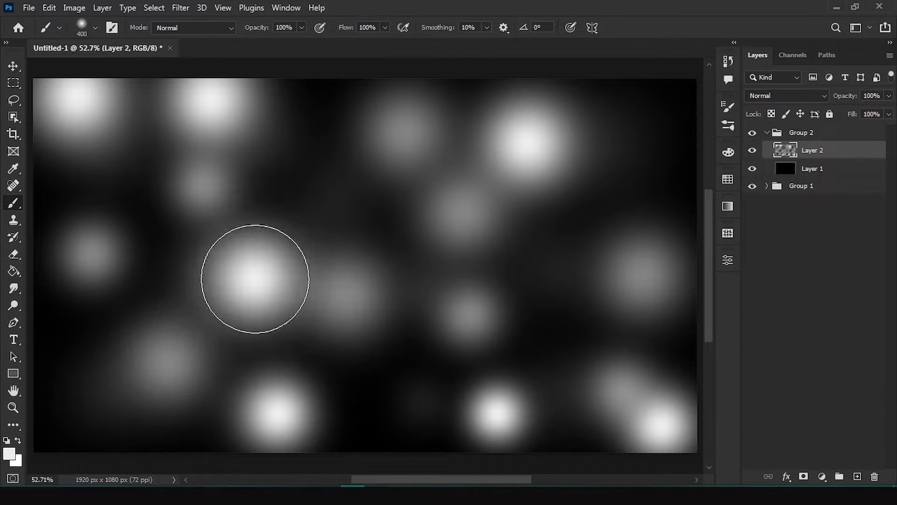
Step: Apply the Twirl distortion filter to the painted spots layer with an angle of 300°
key(v)
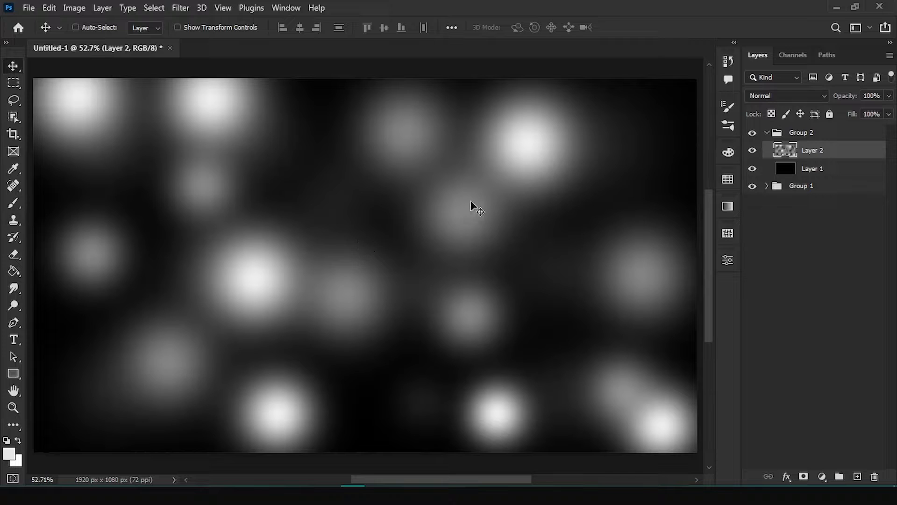
click(183, 7)
mouse_move(228, 226)
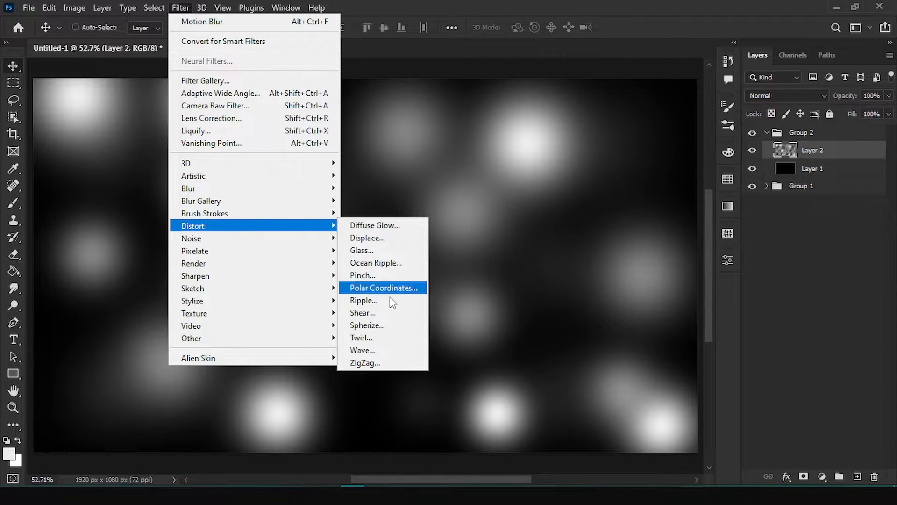
click(372, 337)
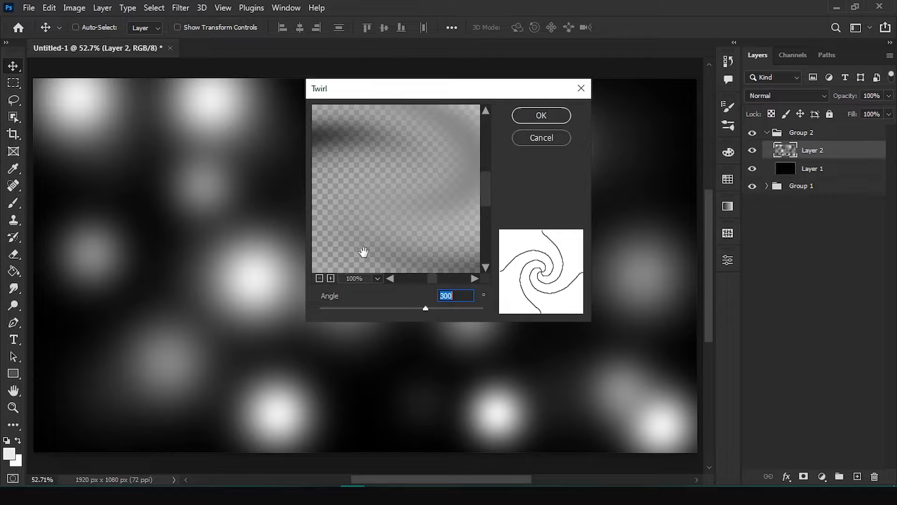
key(Return)
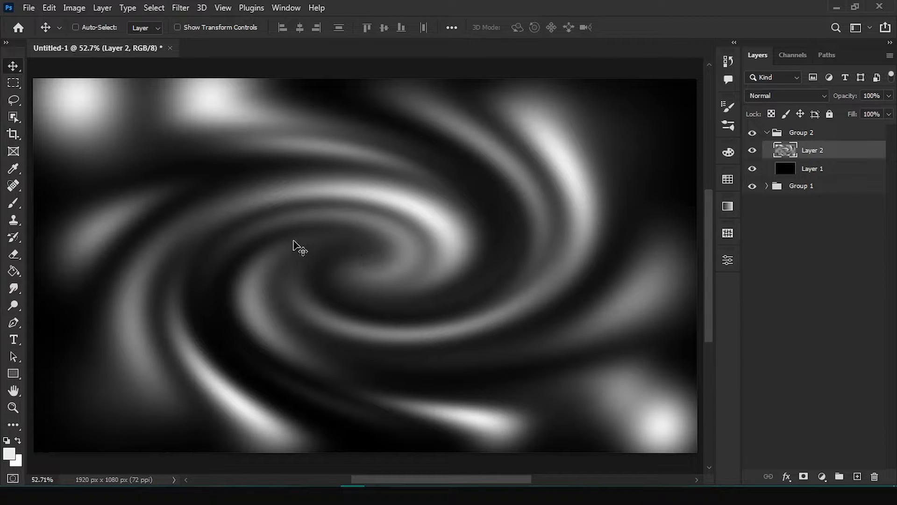
Step: Warp the twirled spots on Layer 2 into flowing marble folds with Liquify, using a 350 brush at pressure 100
click(183, 8)
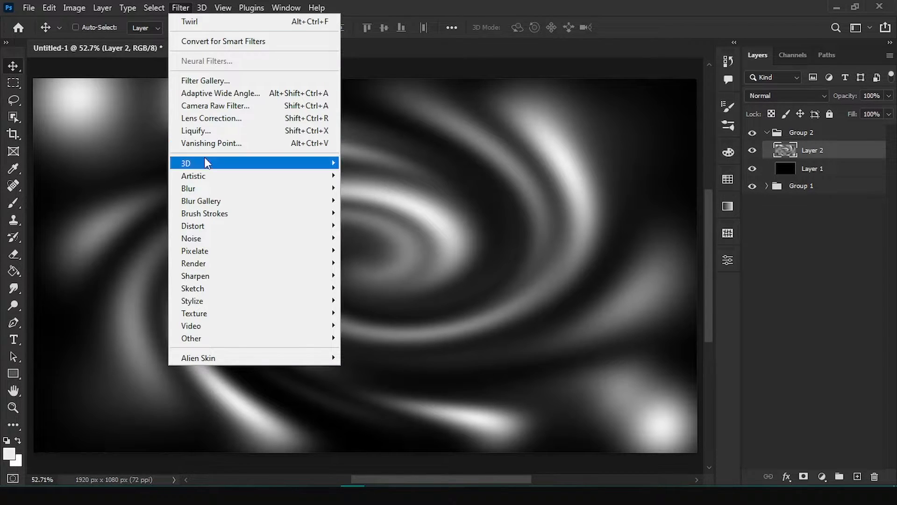
click(196, 125)
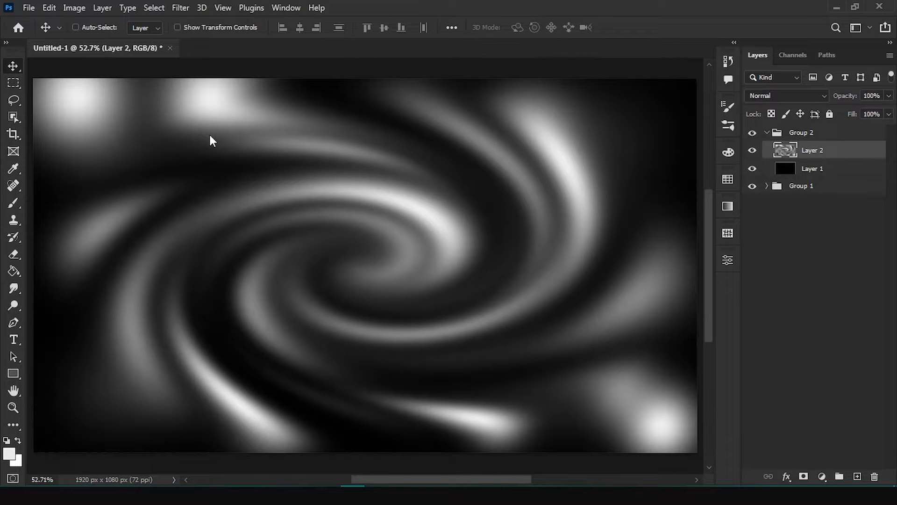
key(ctrl+minus)
key(ctrl+minus)
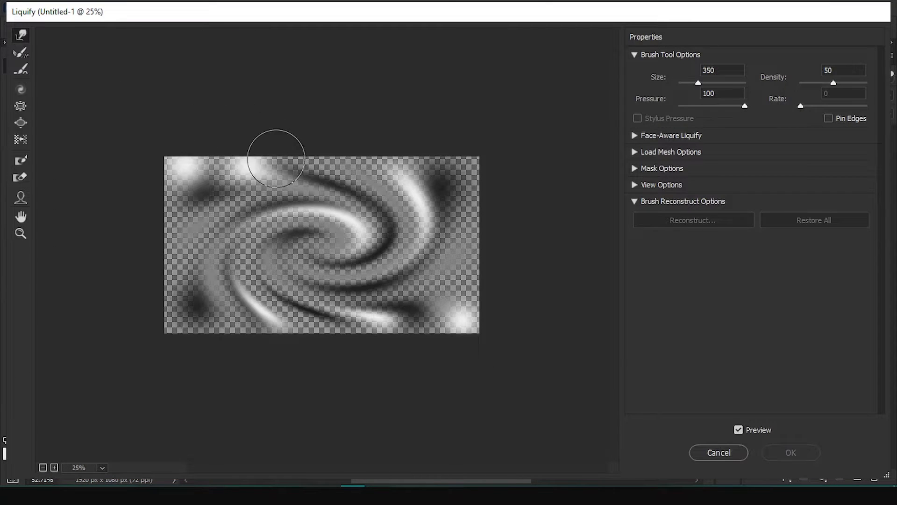
mouse_move(402, 248)
mouse_down()
mouse_move(355, 228)
mouse_move(285, 280)
mouse_move(410, 270)
mouse_move(280, 243)
mouse_move(262, 295)
mouse_move(378, 234)
mouse_move(296, 280)
mouse_move(234, 206)
mouse_move(196, 187)
mouse_move(360, 210)
mouse_move(230, 170)
mouse_move(191, 203)
mouse_up()
mouse_move(247, 255)
mouse_down()
mouse_move(207, 269)
mouse_move(343, 299)
mouse_move(182, 280)
mouse_move(213, 303)
mouse_move(213, 258)
mouse_move(169, 273)
mouse_move(369, 249)
mouse_move(395, 295)
mouse_move(255, 317)
mouse_move(425, 223)
mouse_move(419, 278)
mouse_move(349, 220)
mouse_move(453, 178)
mouse_move(326, 170)
mouse_move(378, 176)
mouse_move(422, 196)
mouse_move(340, 157)
mouse_move(362, 286)
mouse_move(513, 348)
mouse_up()
key(Return)
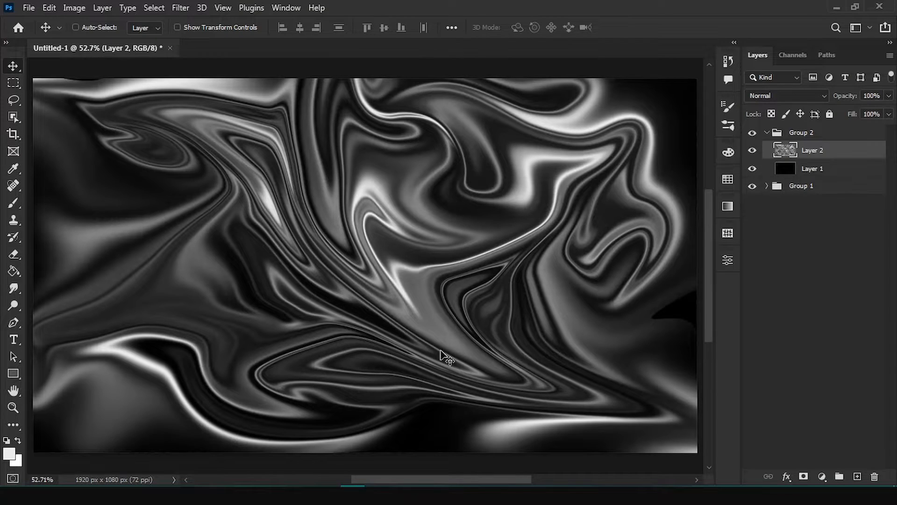
Step: Smudge the neighbouring grey tones over the black gap at the marble's right edge with a 125 px brush at 50% strength
key(z)
key(h)
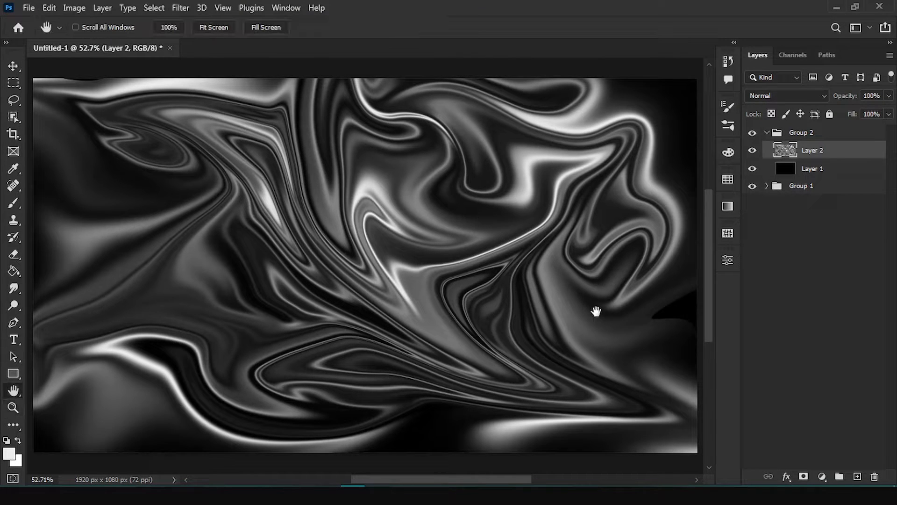
key(z)
click(676, 324)
key(h)
drag(620, 317, 767, 344)
key(z)
drag(459, 264, 514, 253)
key(h)
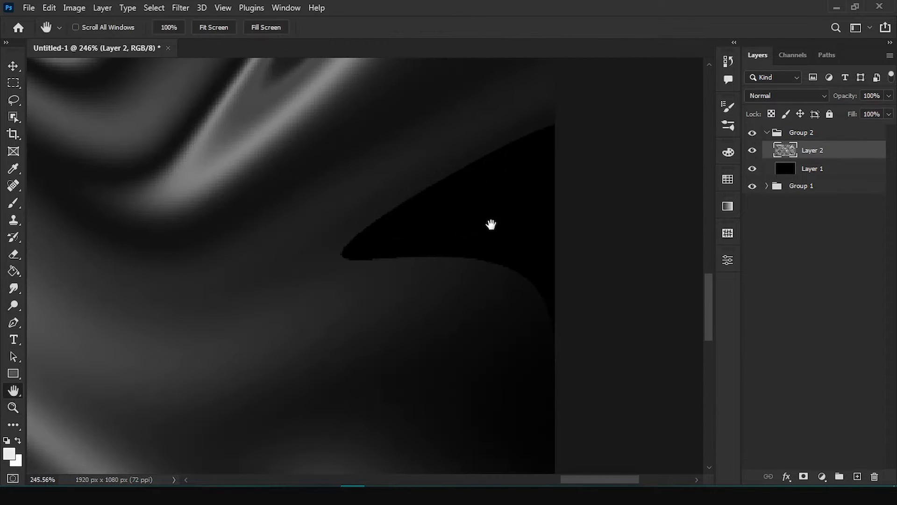
drag(491, 224, 386, 254)
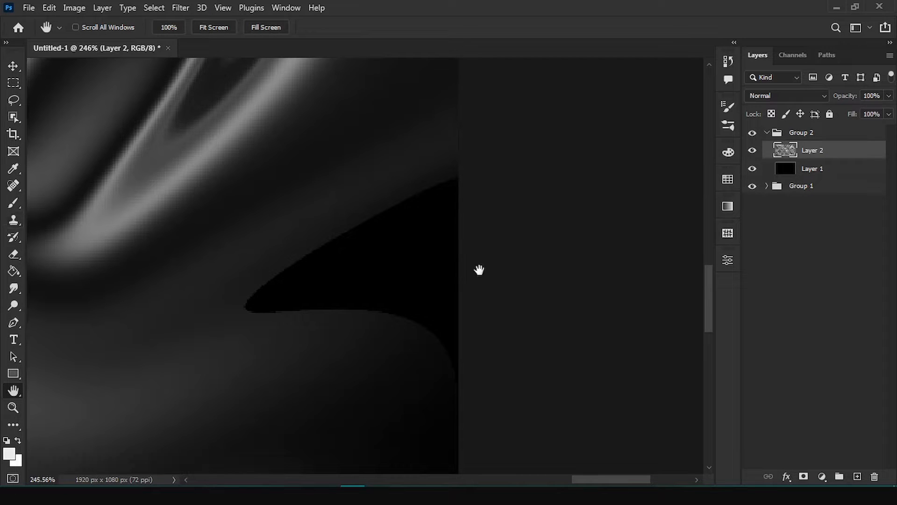
click(14, 289)
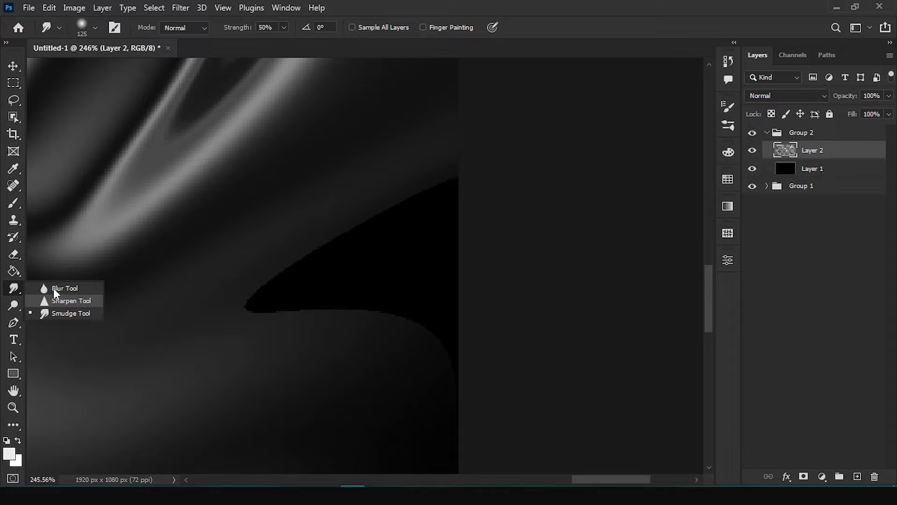
click(60, 315)
mouse_move(200, 310)
mouse_down()
mouse_move(303, 294)
mouse_move(446, 309)
mouse_move(349, 307)
mouse_move(479, 273)
mouse_move(369, 297)
mouse_move(481, 239)
mouse_up()
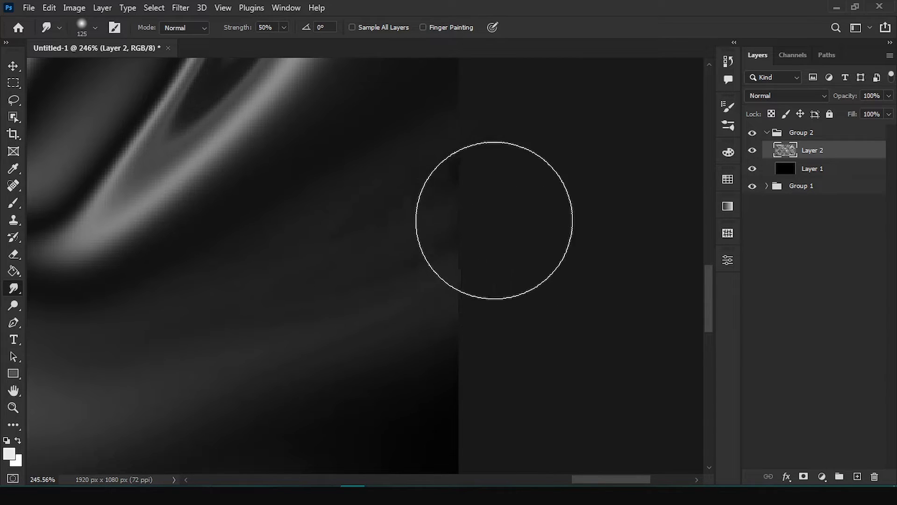
Step: Check the remaining canvas edges and smudge the marble over the small black gap along the upper-left edge
key(z)
drag(369, 258, 321, 277)
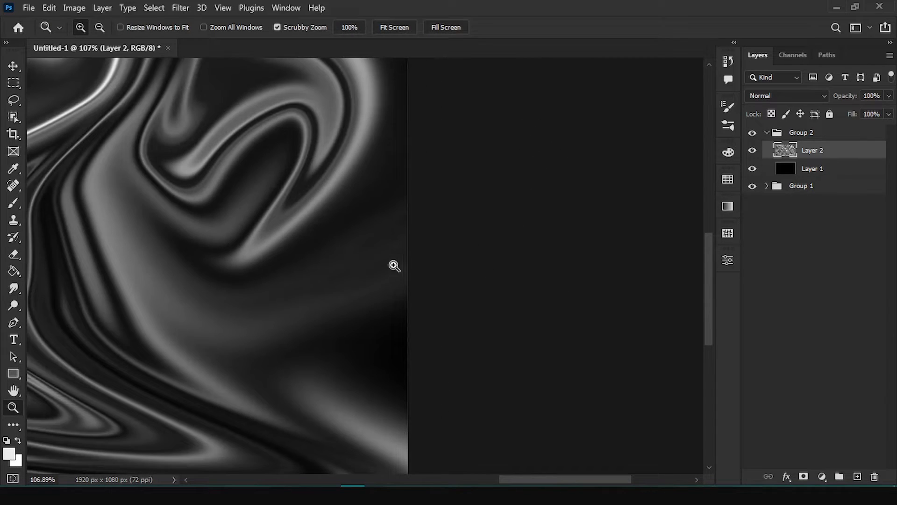
drag(385, 320, 481, 226)
drag(265, 278, 506, 287)
drag(299, 280, 417, 281)
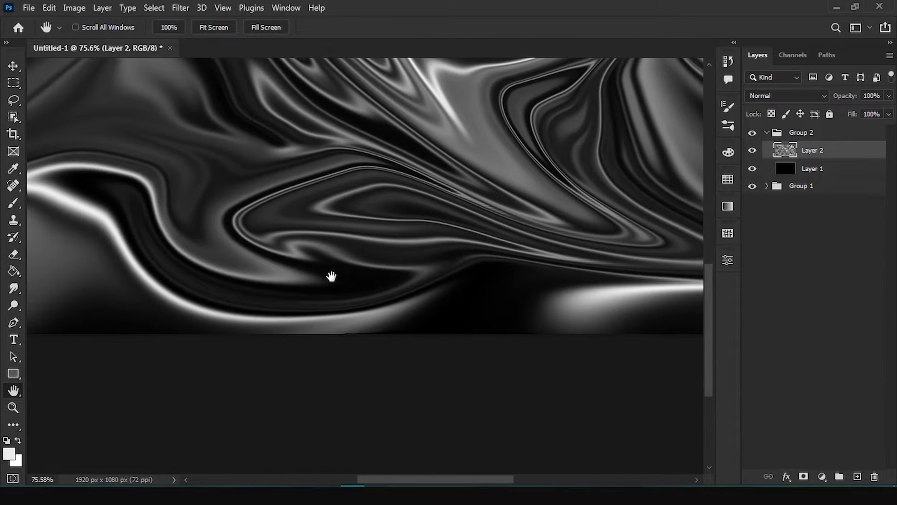
drag(111, 237, 371, 282)
drag(220, 271, 238, 439)
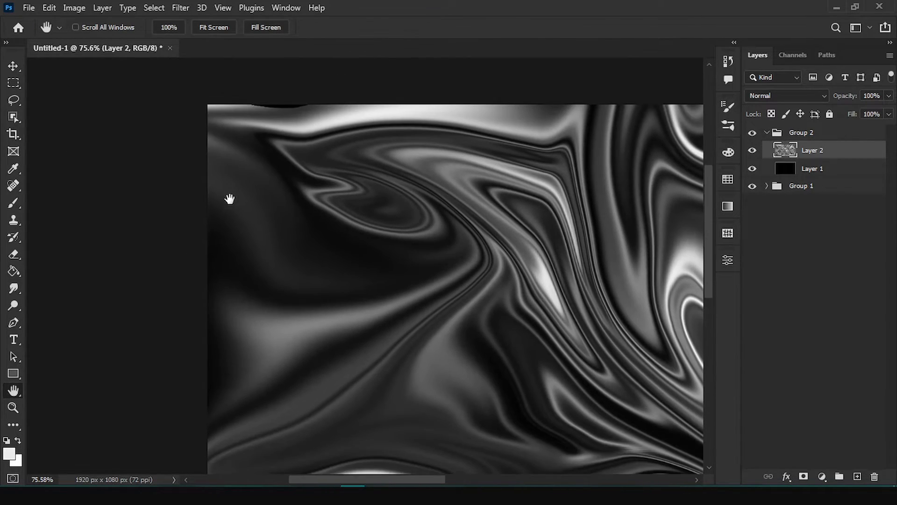
key(z)
drag(227, 113, 248, 122)
click(15, 288)
drag(424, 126, 322, 128)
Step: Inspect the marble's upper-right edge for remaining gaps and fit the whole image on screen
key(h)
mouse_move(355, 205)
mouse_down()
mouse_move(554, 228)
mouse_move(518, 224)
mouse_move(304, 265)
mouse_move(515, 170)
mouse_move(570, 134)
mouse_up()
key(z)
key(h)
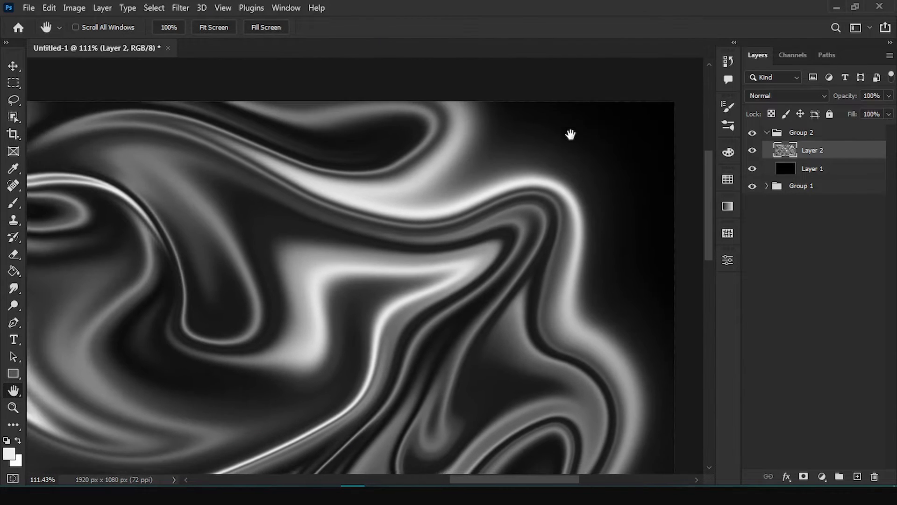
key(z)
right_click(487, 215)
click(502, 228)
key(v)
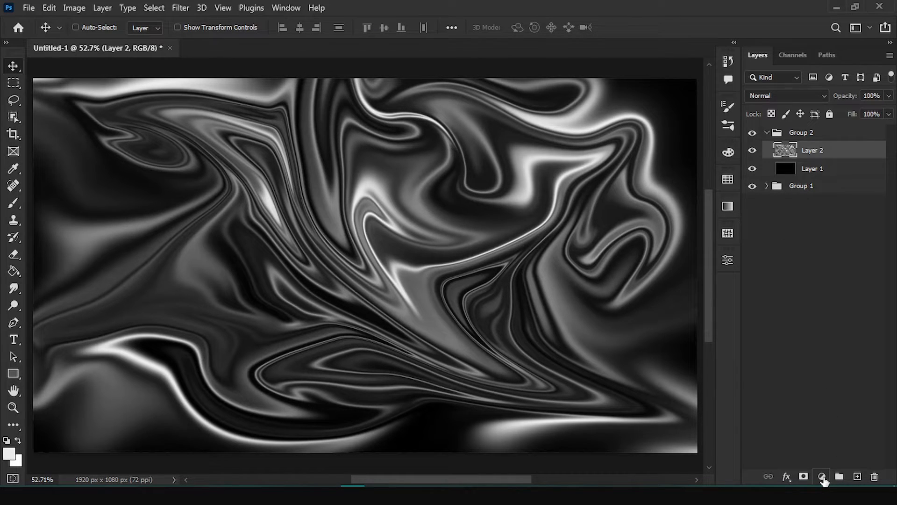
Step: Add a Gradient Map adjustment layer above Layer 2 using the dark navy, green and gold preset gradient
click(823, 480)
click(826, 457)
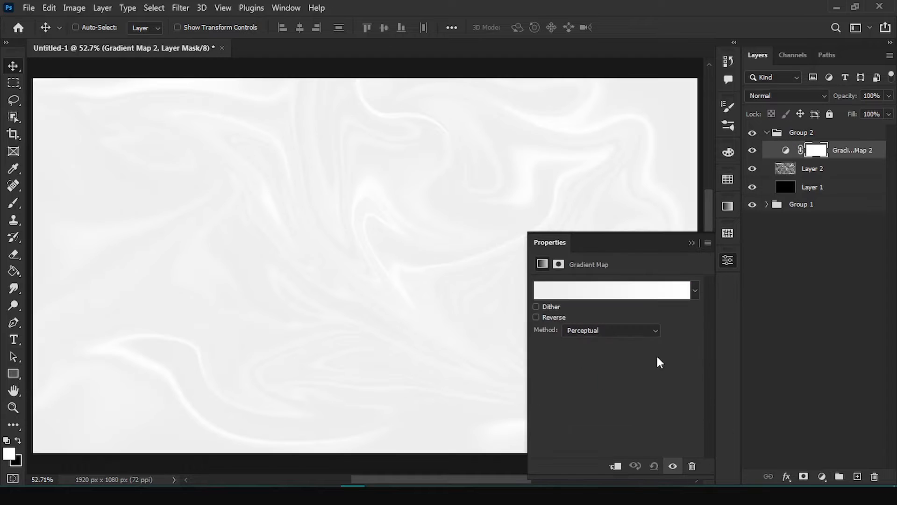
click(645, 291)
scroll(514, 108, down, 10)
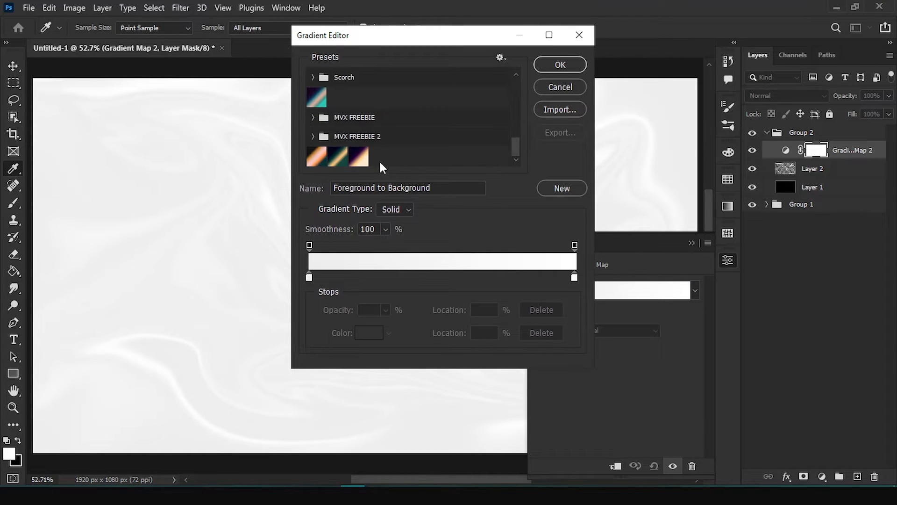
click(340, 159)
key(Return)
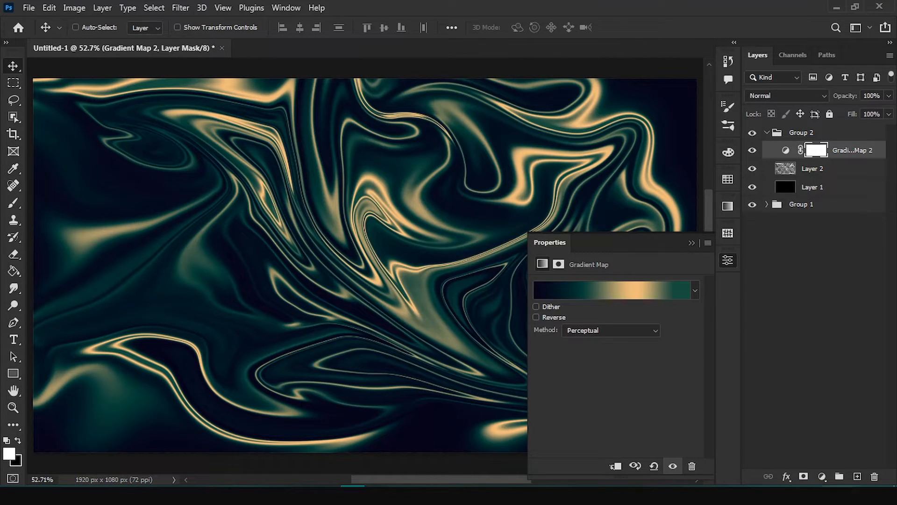
Step: Add a Brightness/Contrast adjustment layer above the gradient map and raise the contrast slightly
click(824, 476)
click(813, 287)
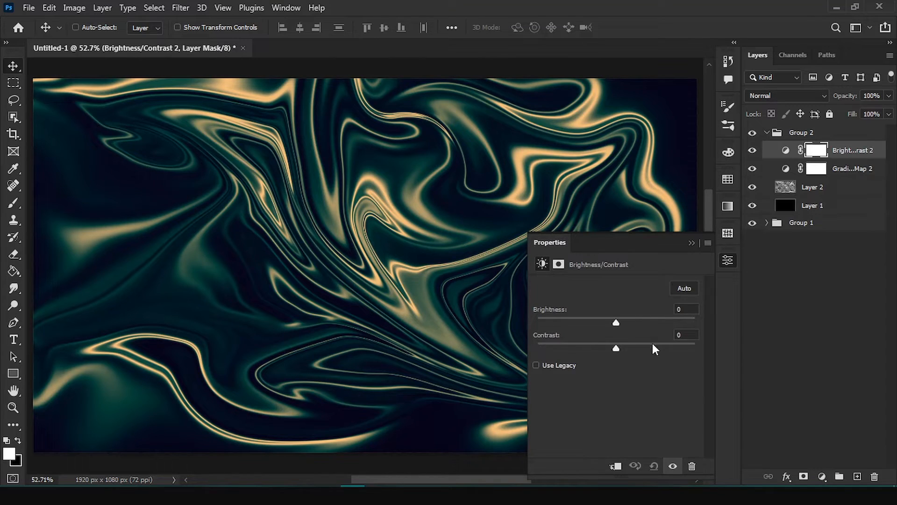
drag(652, 344, 629, 344)
Step: Add a Curves adjustment layer, anchoring the RGB curve in the shadows and lifting its midtones slightly
click(822, 476)
click(813, 307)
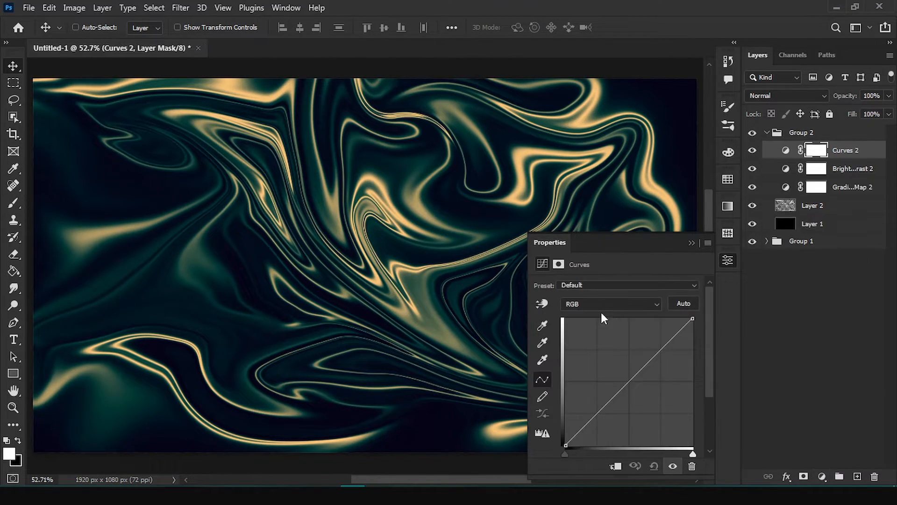
click(584, 423)
drag(584, 425, 582, 429)
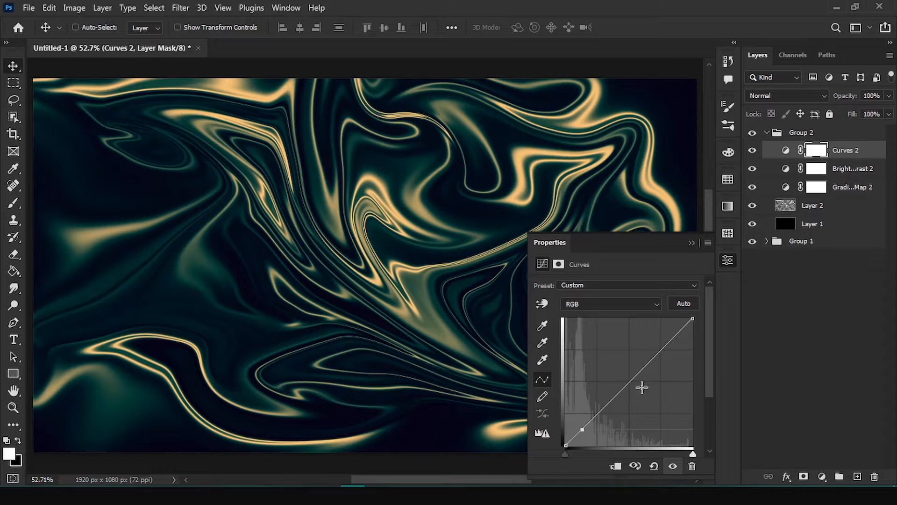
mouse_move(637, 384)
mouse_down()
mouse_move(633, 369)
mouse_move(636, 387)
mouse_move(632, 373)
mouse_move(625, 377)
mouse_up()
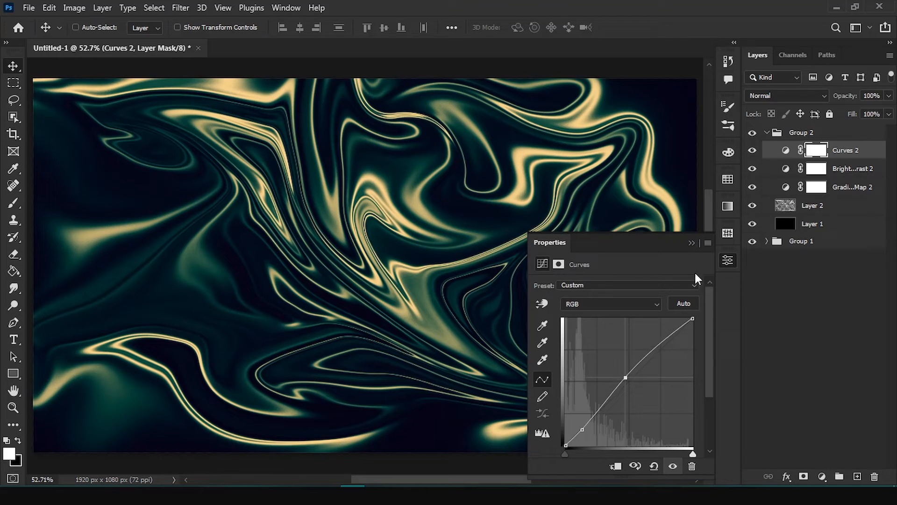
click(691, 243)
Step: Add a Hue/Saturation adjustment layer and shift the hue to recolor the marble in lime green and dark blue
click(820, 478)
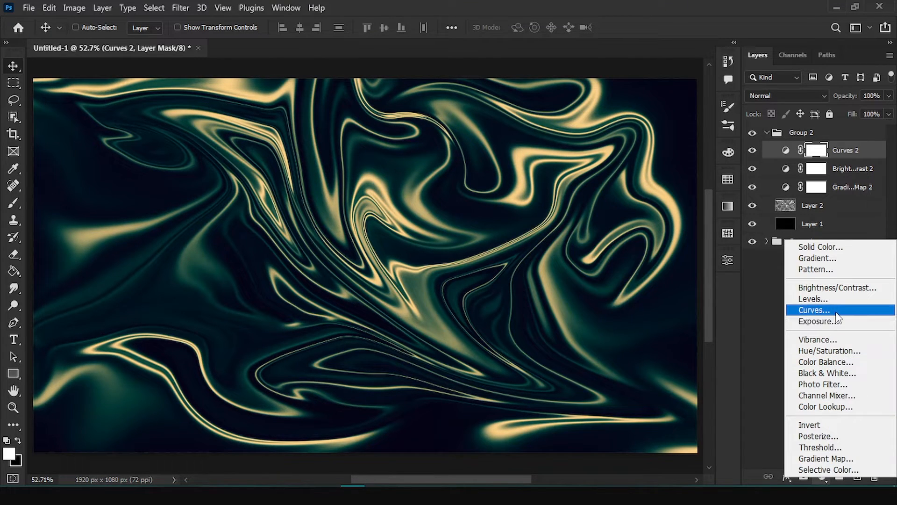
click(832, 352)
mouse_move(616, 333)
mouse_down()
mouse_move(626, 335)
mouse_move(567, 335)
mouse_move(658, 335)
mouse_move(648, 336)
mouse_up()
click(691, 243)
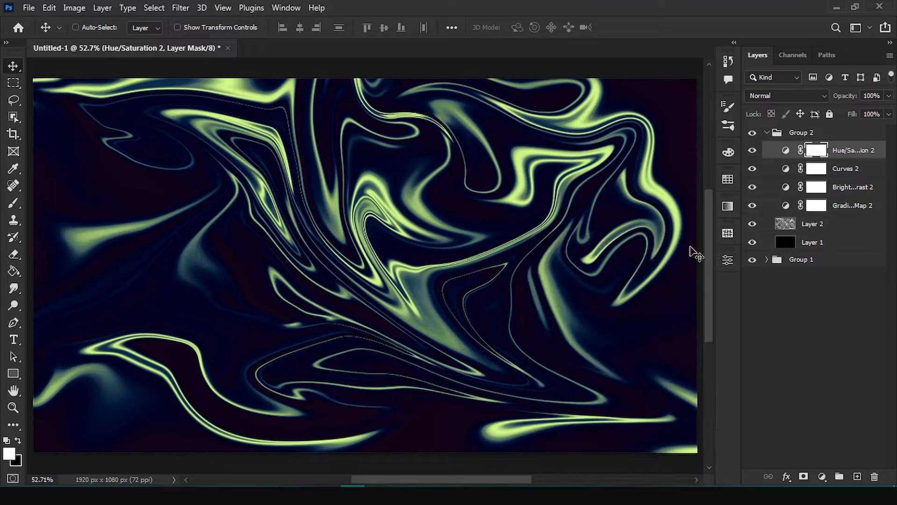
Step: Add 7% uniform noise to Layer 2 with the Add Noise filter
click(830, 230)
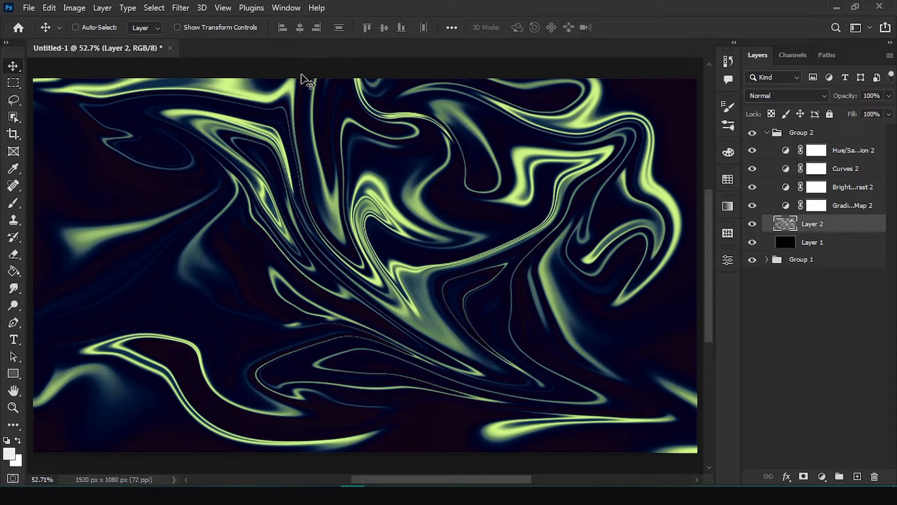
click(181, 7)
mouse_move(237, 238)
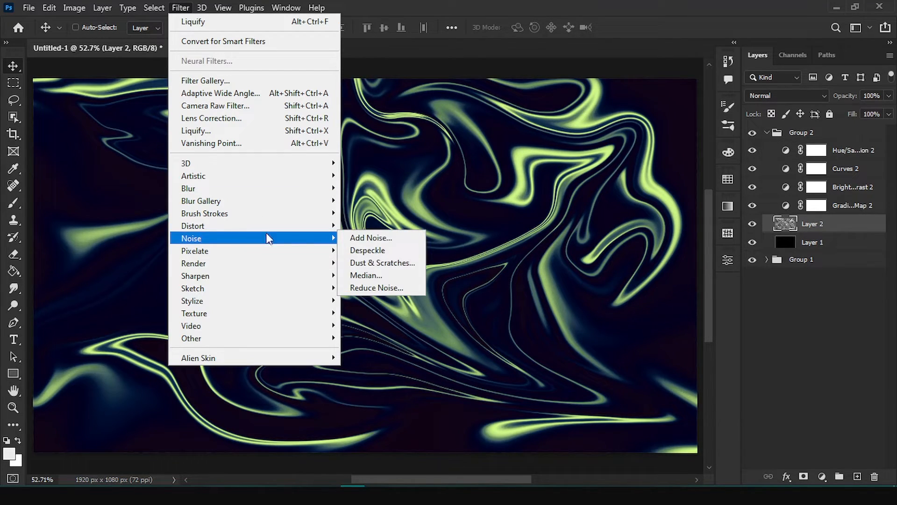
click(352, 238)
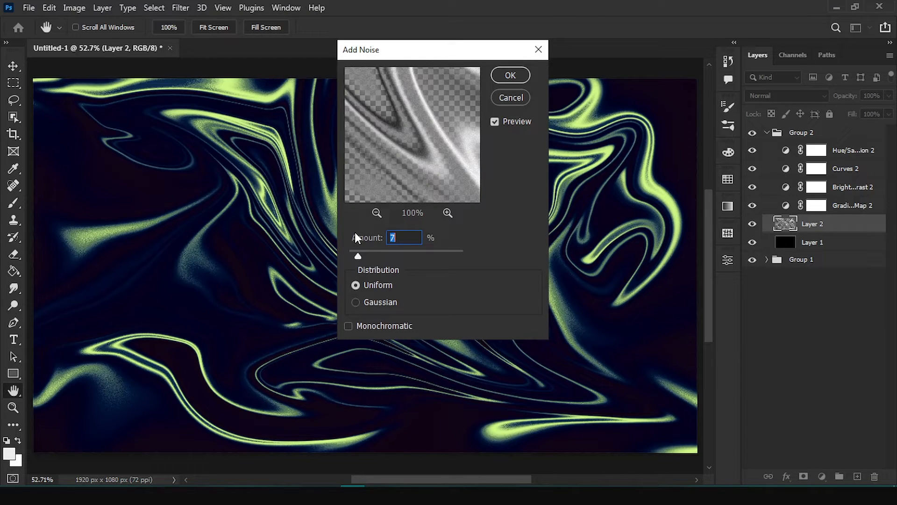
key(Return)
Step: Duplicate the noisy Layer 2 and apply the Motion Blur filter to the copy
key(ctrl+j)
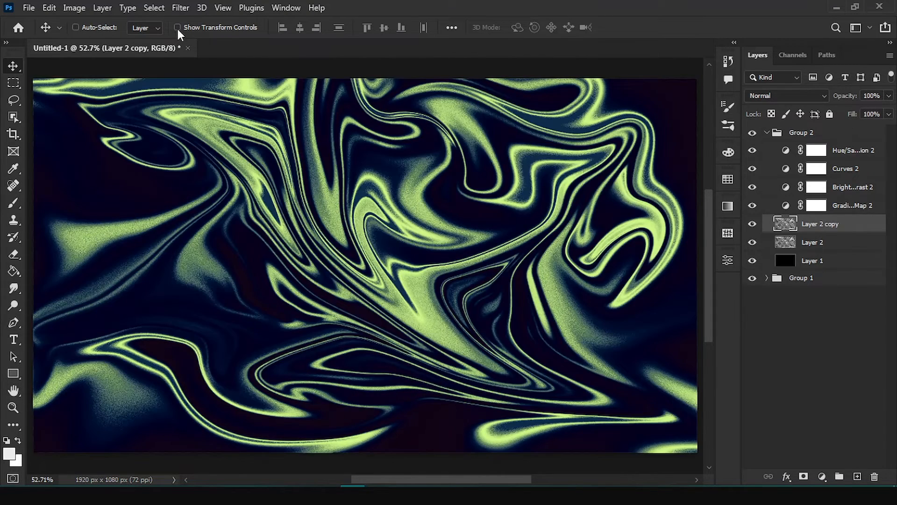
click(180, 7)
mouse_move(236, 188)
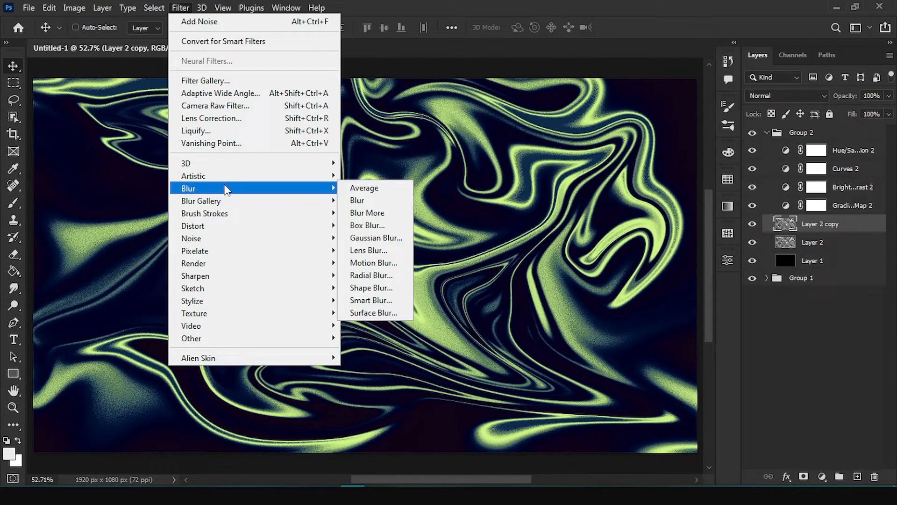
click(363, 262)
key(Return)
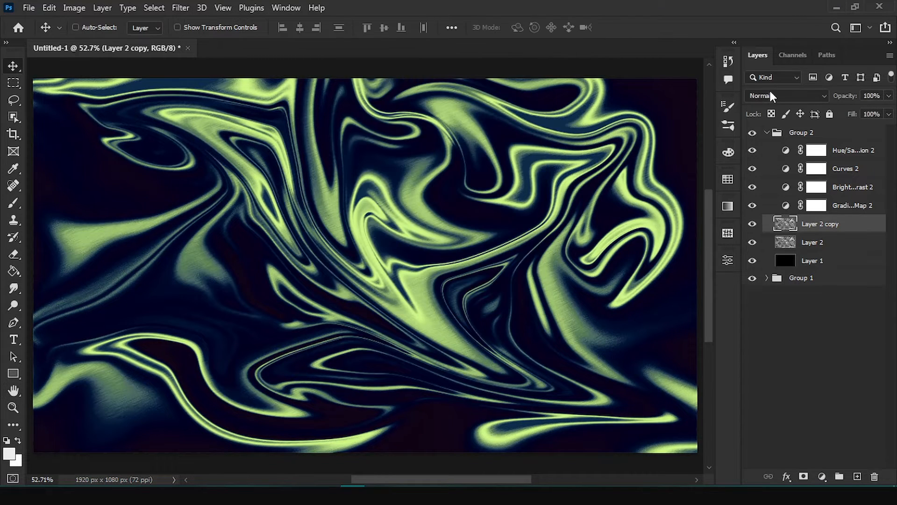
Step: Set the blurred copy's blending mode to Lighter Color, fit the image on screen and collapse Group 2
click(770, 93)
click(778, 240)
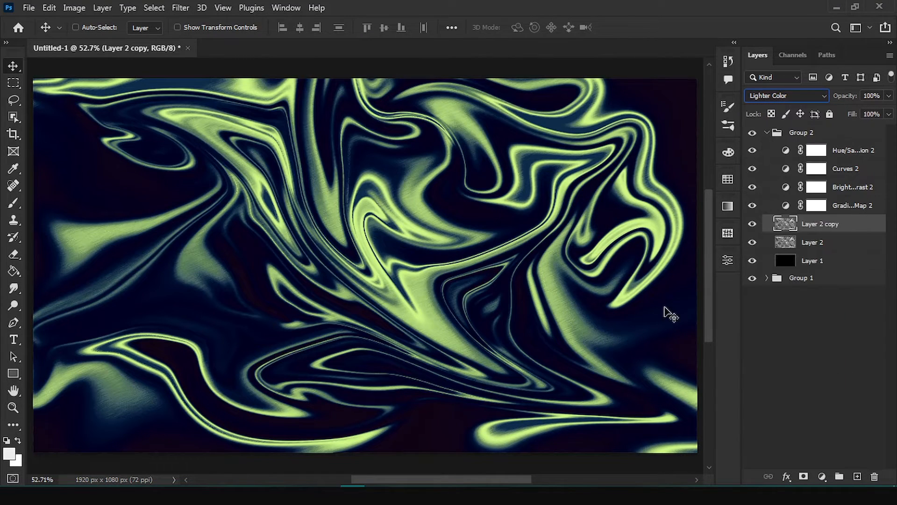
key(z)
right_click(367, 223)
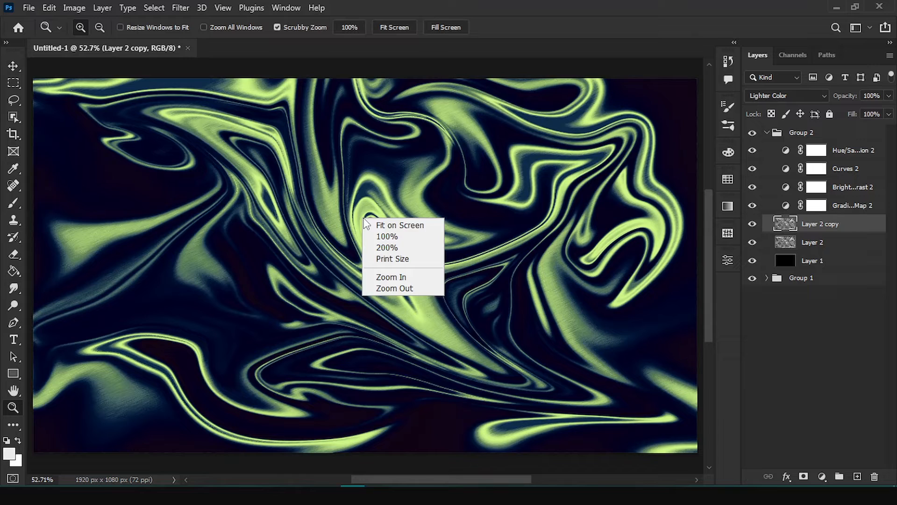
click(388, 225)
key(v)
click(767, 133)
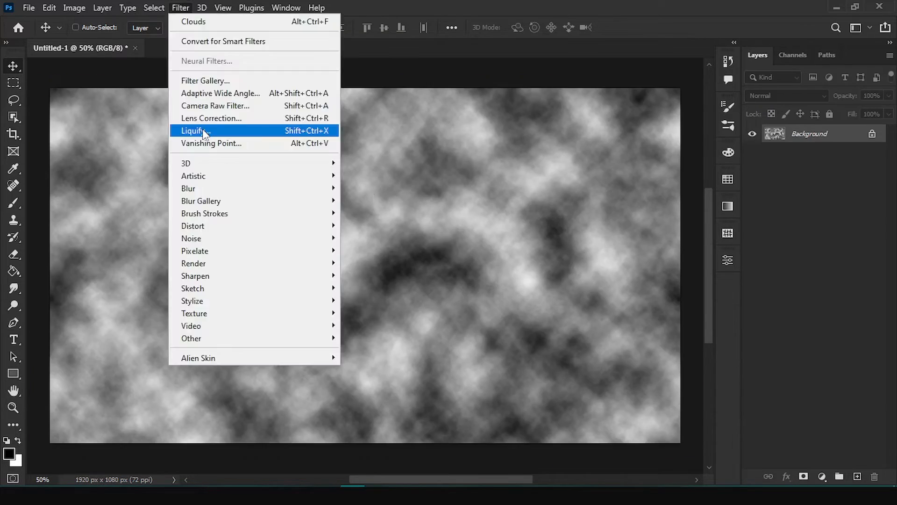
Step: Warp the rendered clouds on the Background layer into swirling marble folds with Liquify
click(201, 131)
mouse_move(80, 250)
mouse_down()
mouse_move(196, 262)
mouse_move(238, 290)
mouse_move(517, 370)
mouse_move(154, 327)
mouse_up()
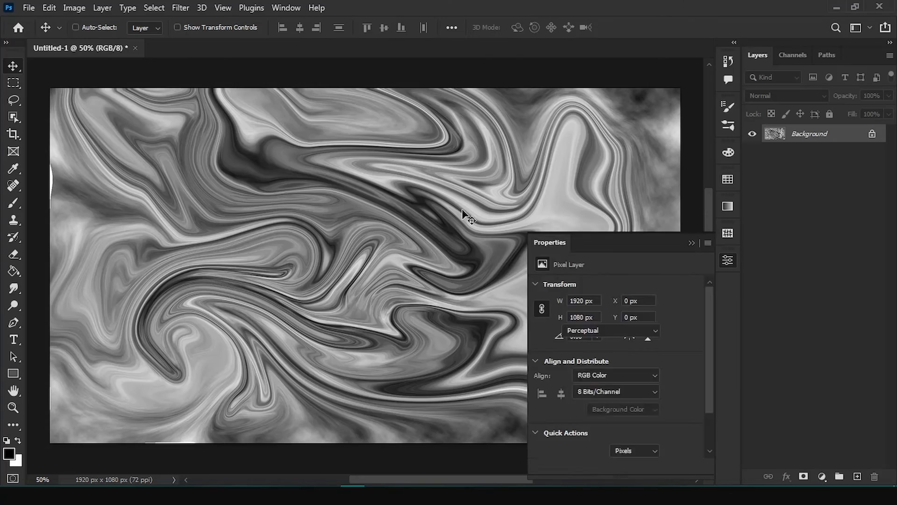